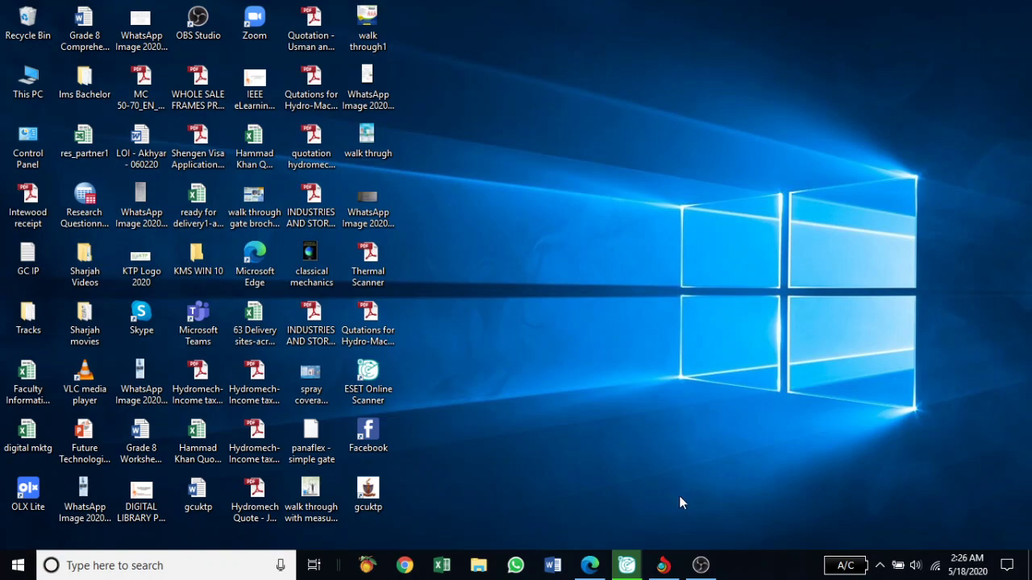
mouse_move(663, 565)
click(668, 529)
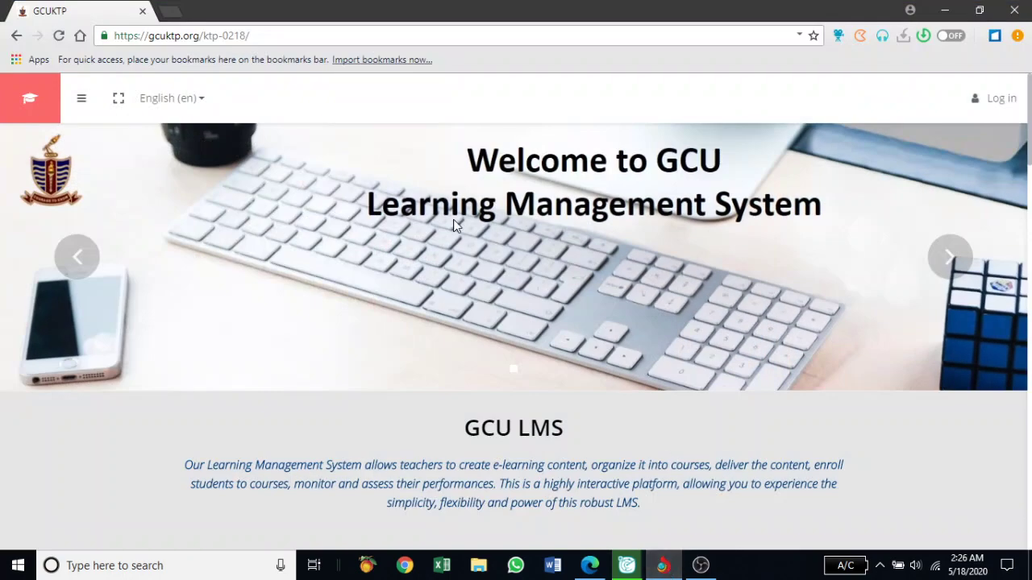
click(415, 36)
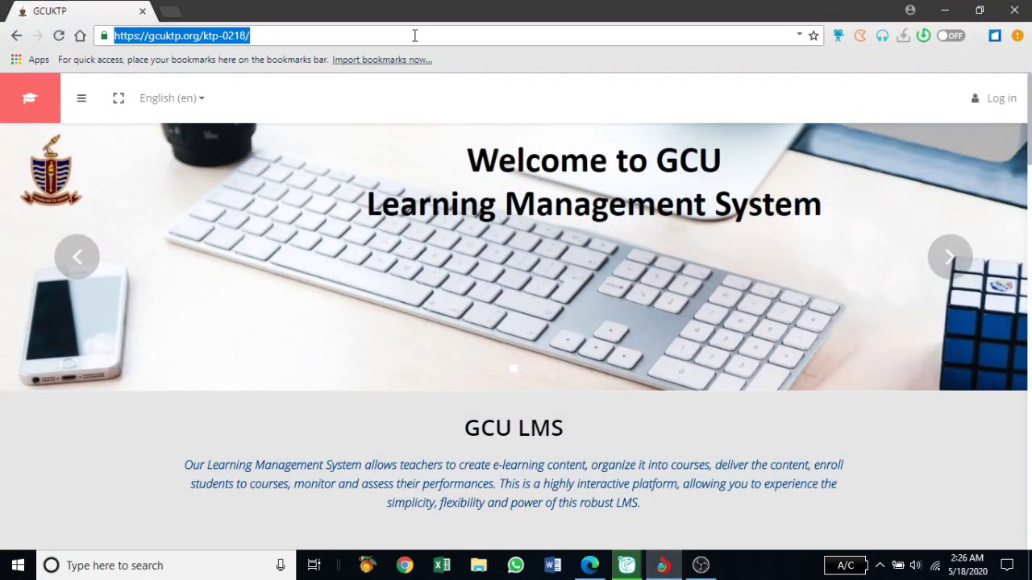
text(www.)
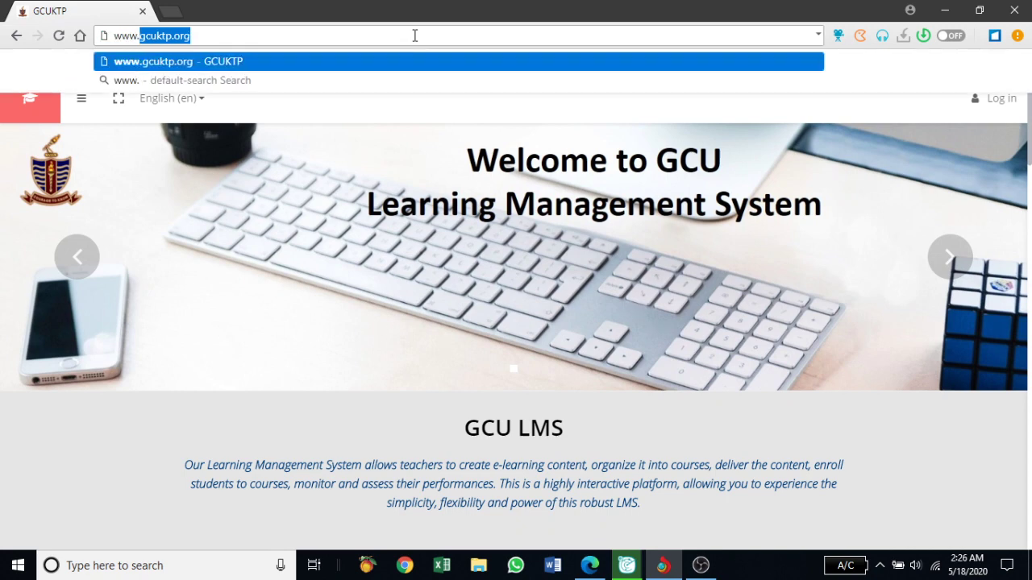
text(gcuktp.org)
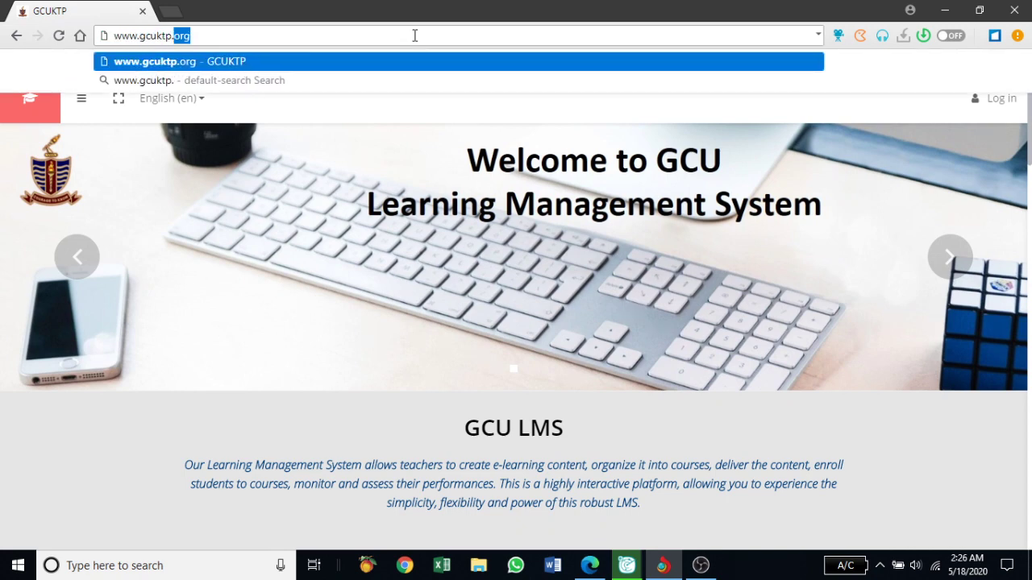
key(Return)
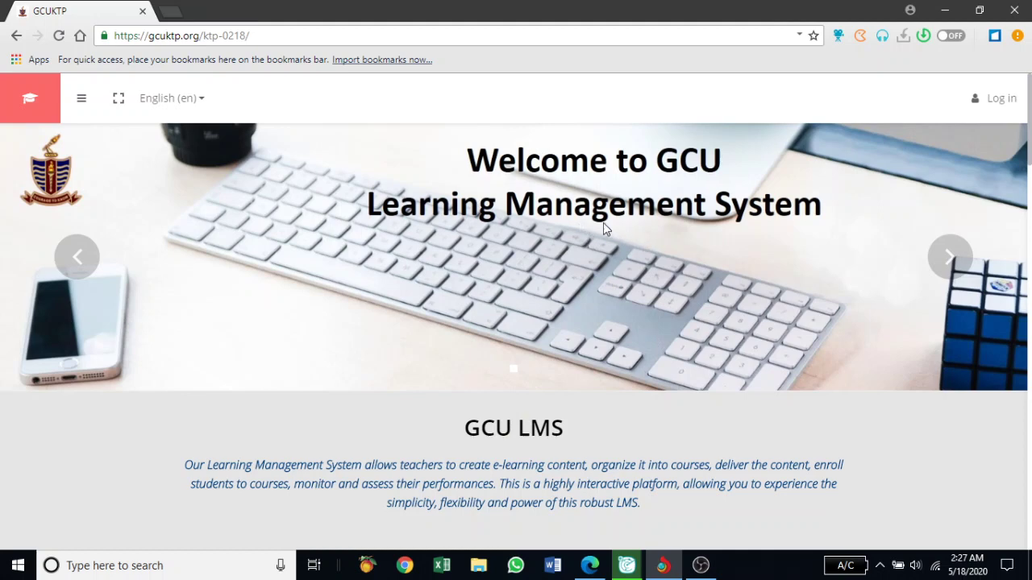
scroll(603, 272, down, 2)
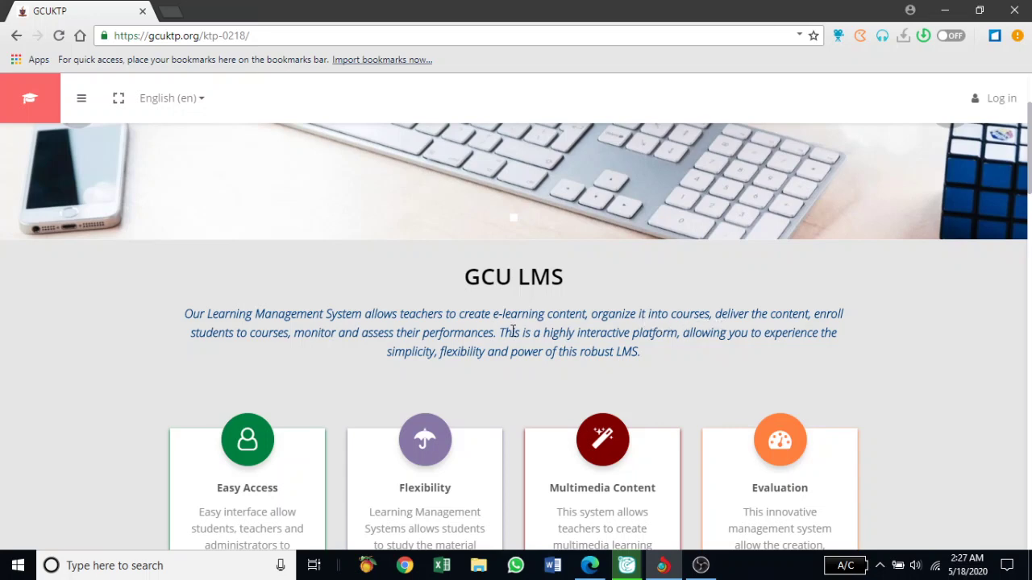
scroll(553, 334, down, 3)
scroll(524, 250, up, 1)
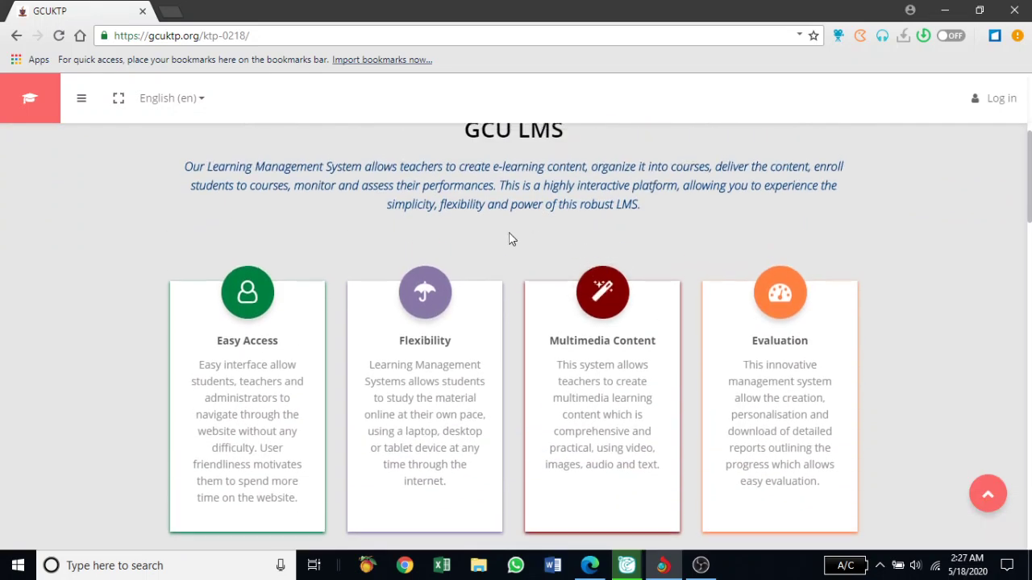
scroll(509, 238, up, 1)
scroll(489, 244, down, 1)
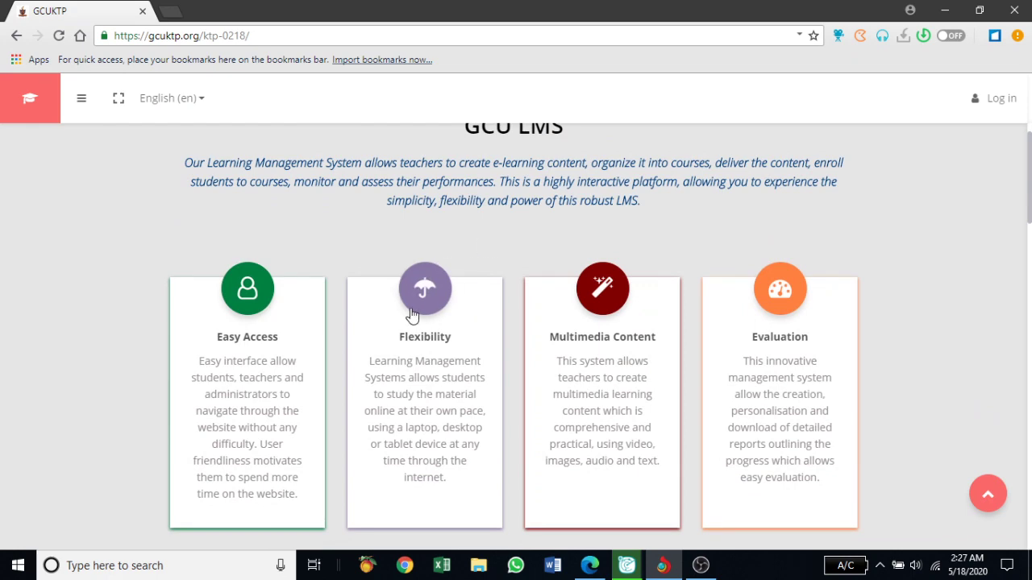
scroll(411, 316, down, 6)
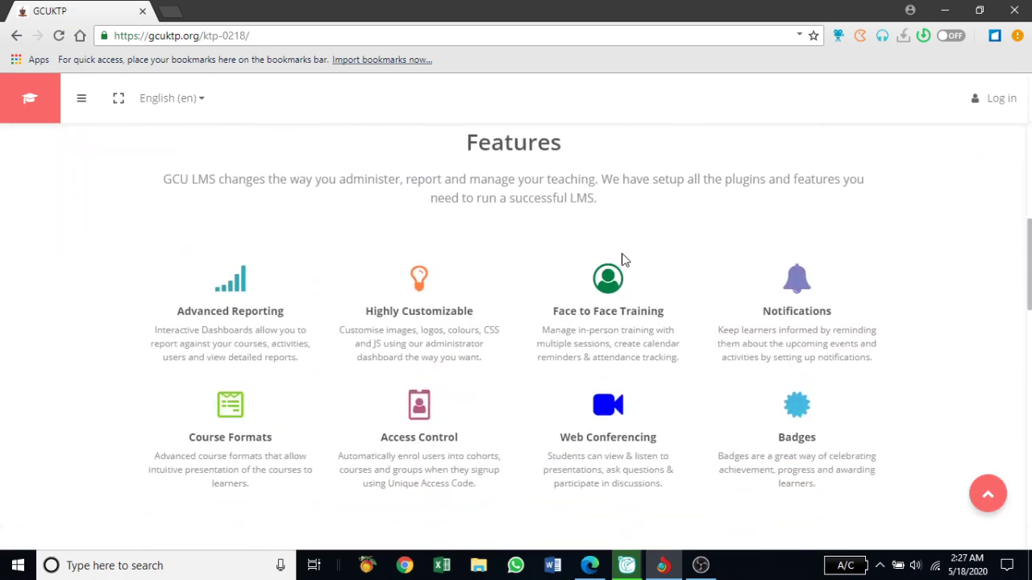
scroll(587, 275, down, 4)
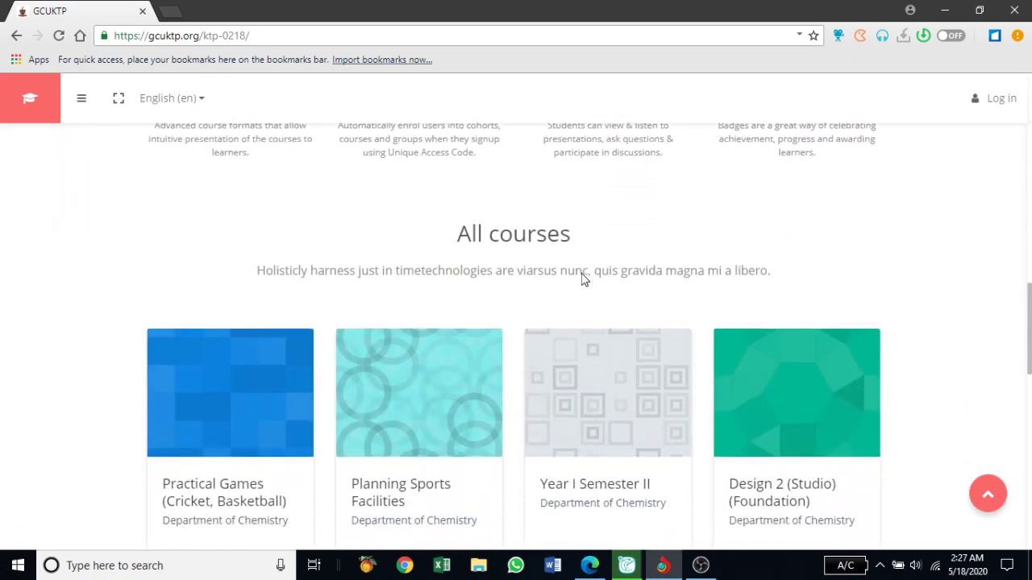
scroll(565, 258, down, 2)
scroll(516, 402, down, 1)
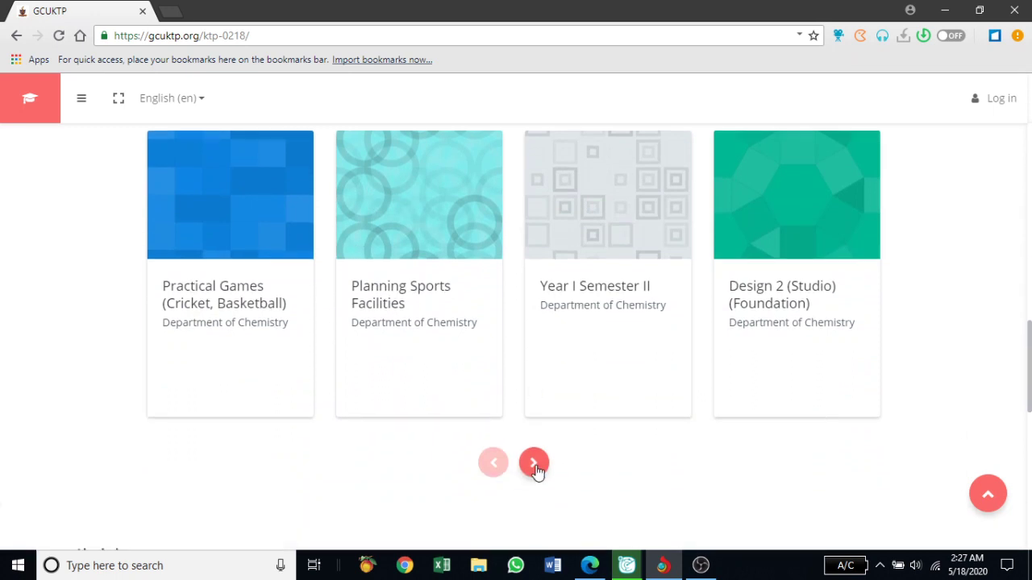
click(534, 465)
click(534, 465)
click(534, 465)
click(534, 465)
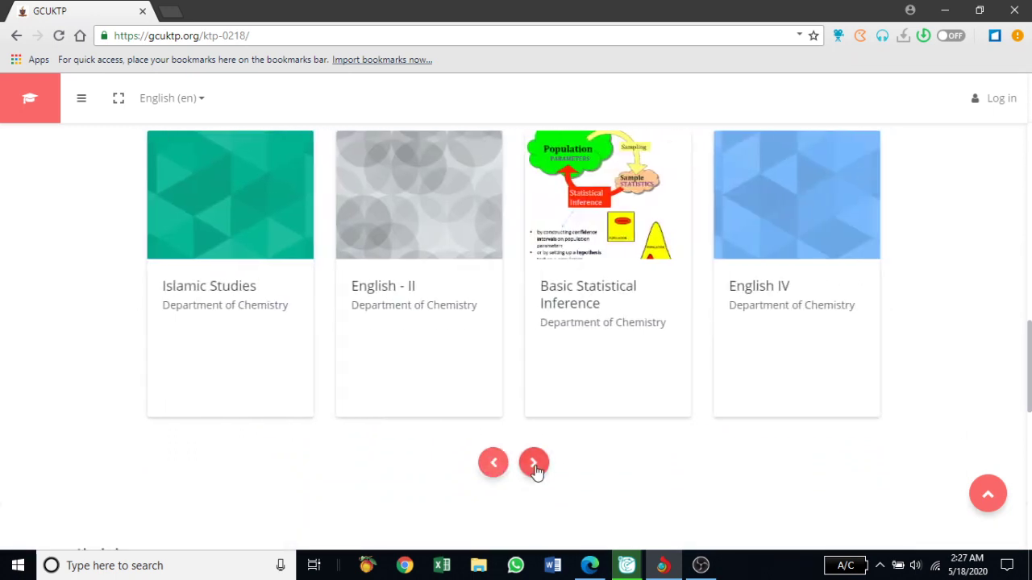
scroll(555, 438, down, 7)
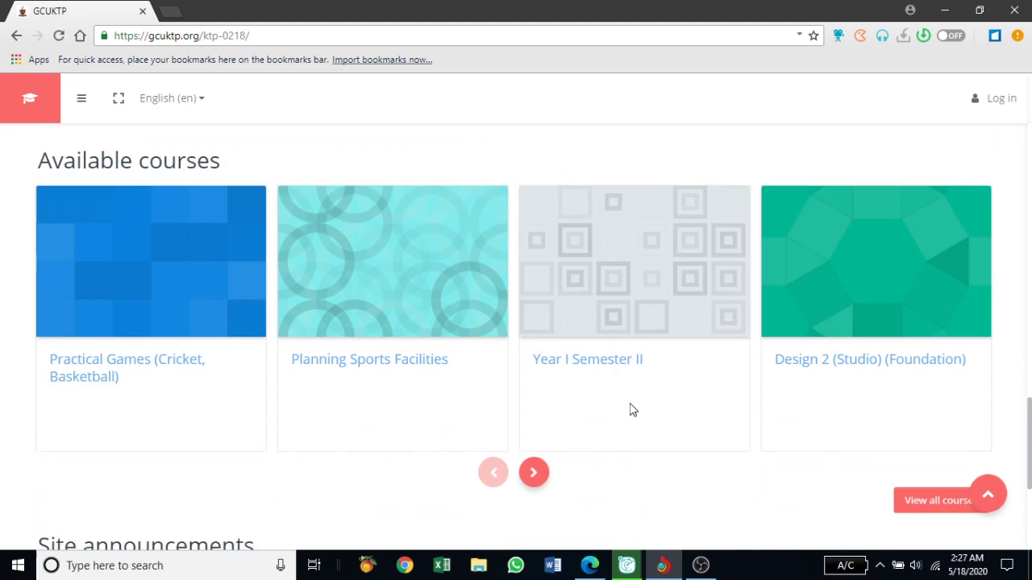
scroll(637, 329, up, 10)
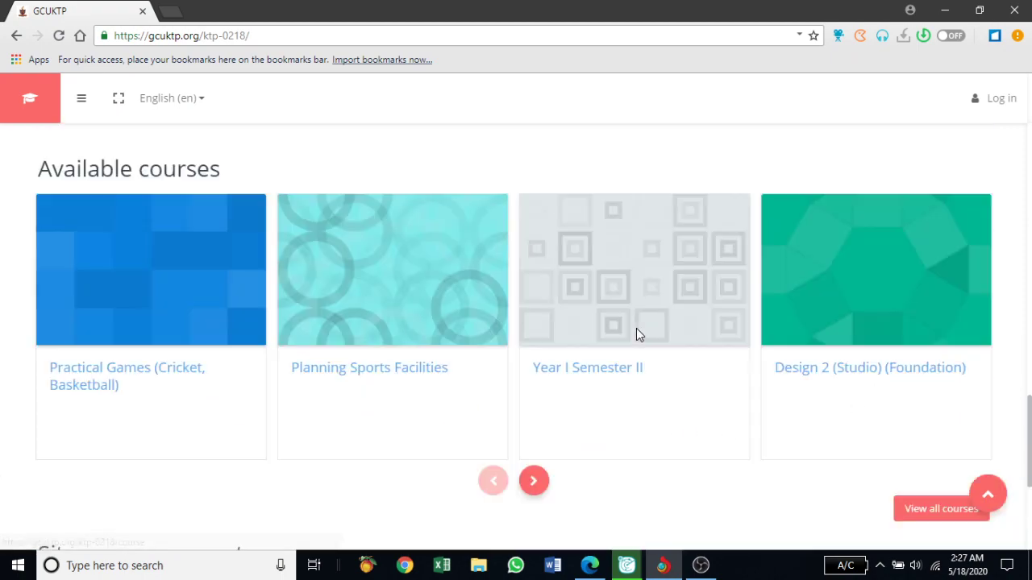
scroll(643, 332, up, 12)
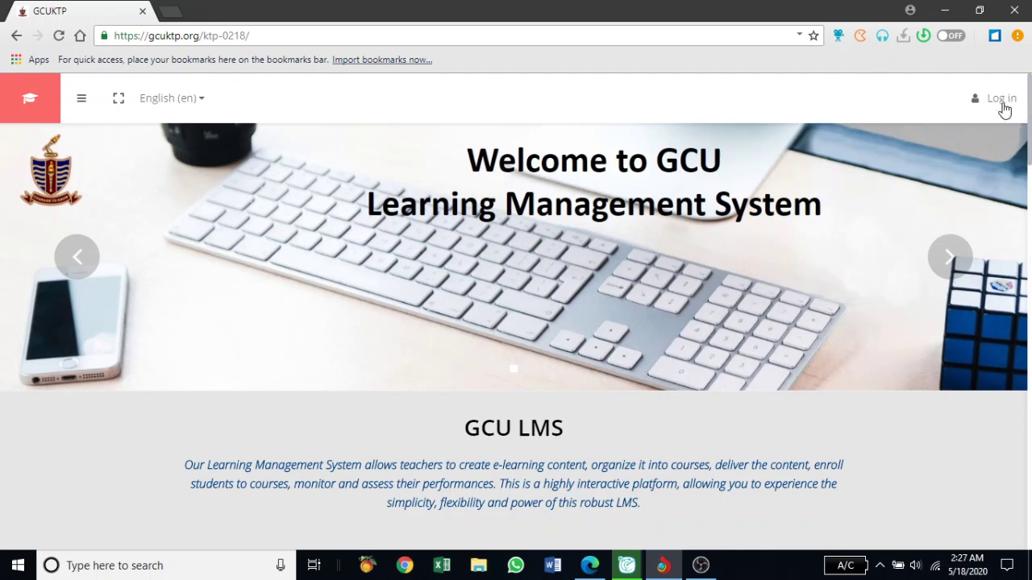
- Log in through the Log in form with the admin account's username and password
click(1000, 102)
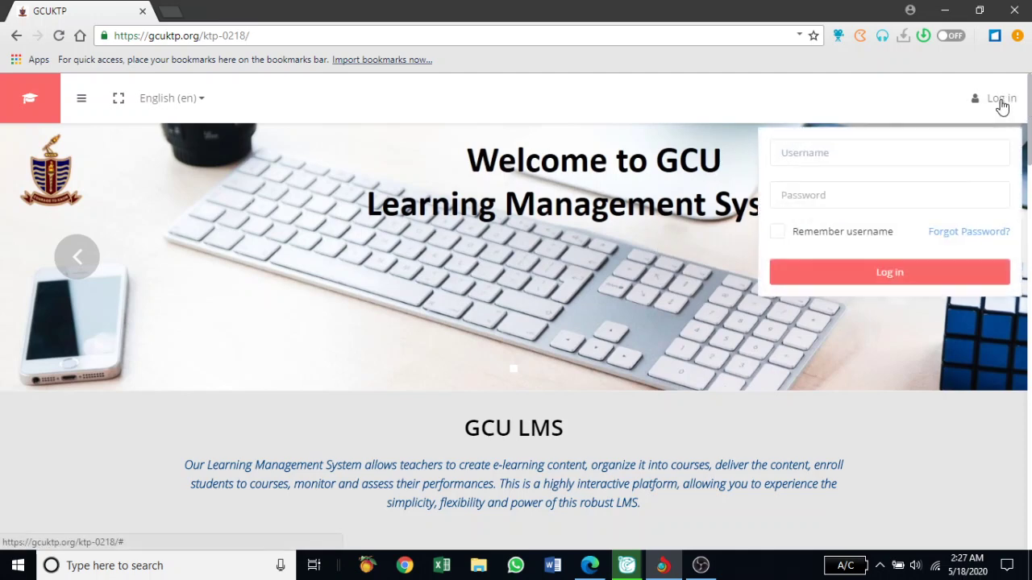
click(899, 155)
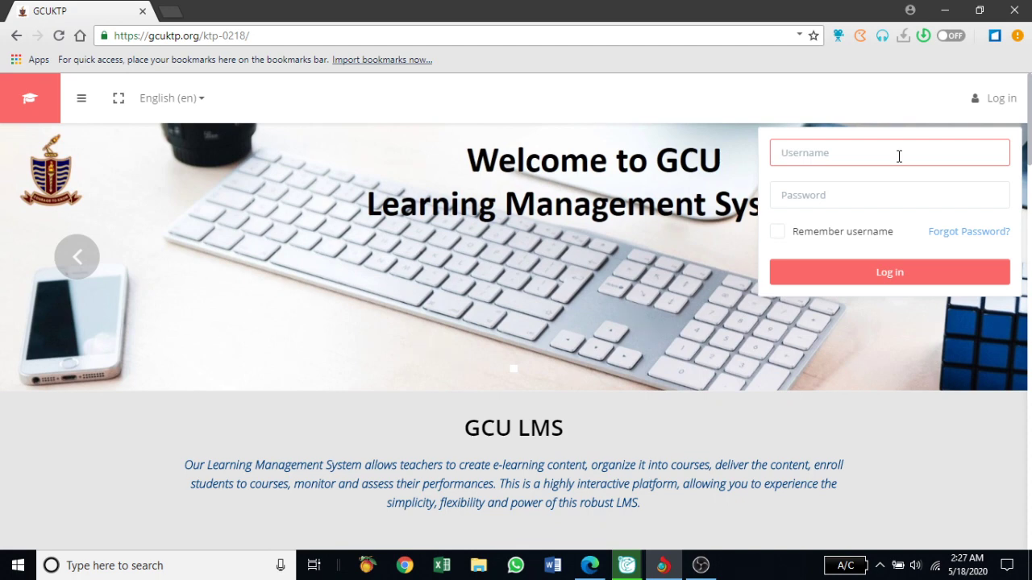
text(admin)
key(Tab)
text(a)
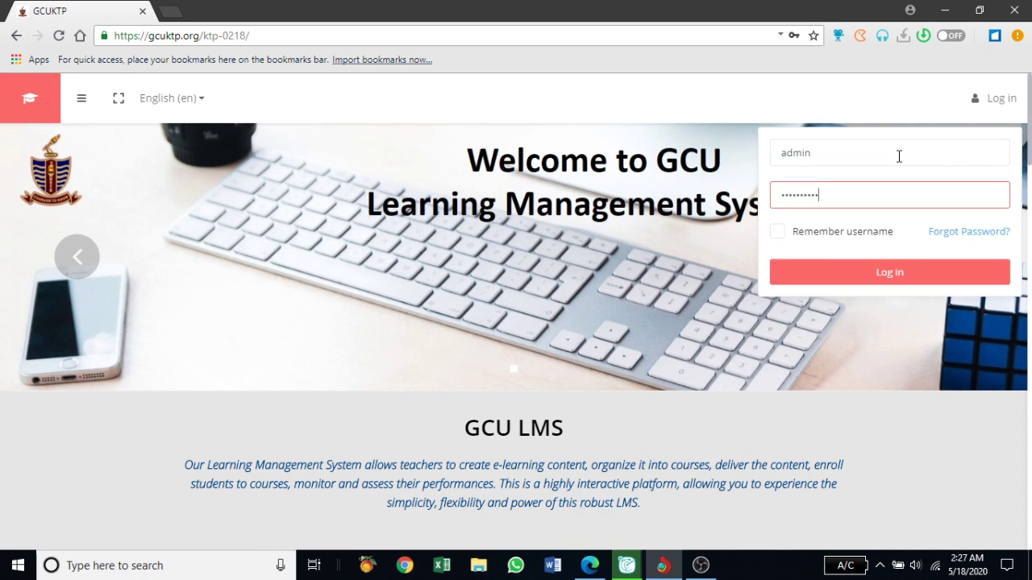
click(891, 274)
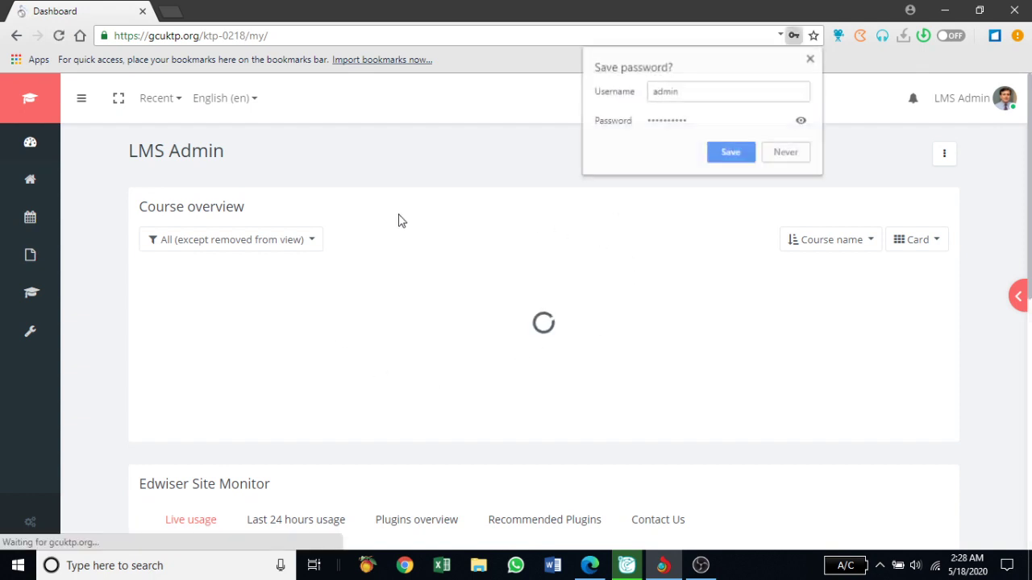
- Decline saving the password in Chrome, then expand and collapse the side navigation
click(778, 156)
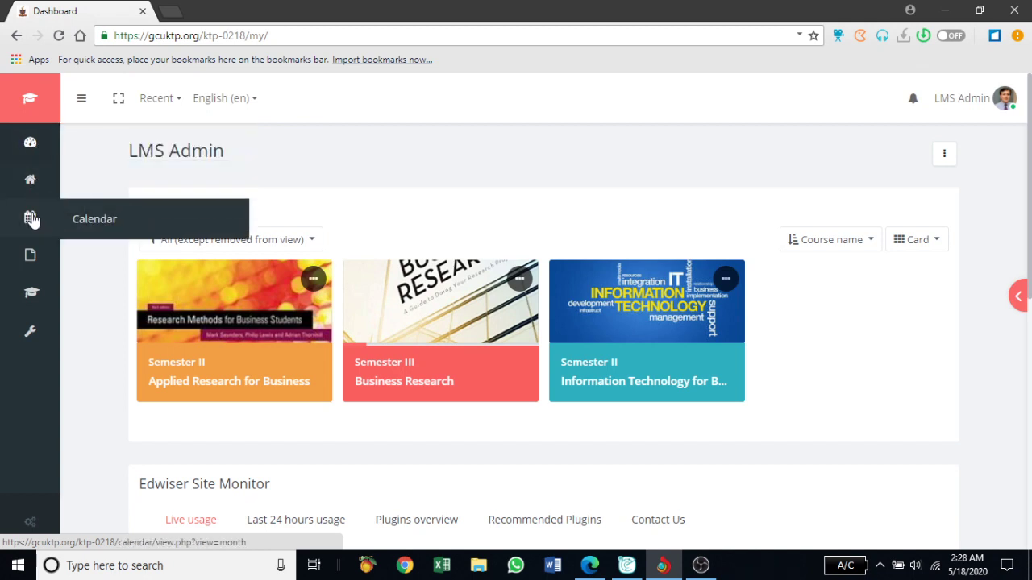
click(84, 100)
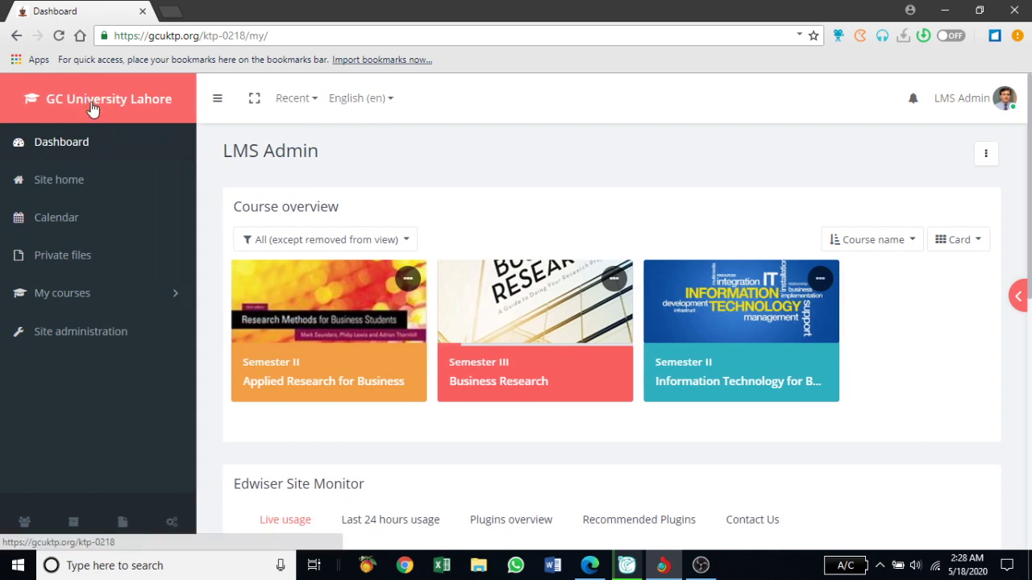
click(217, 101)
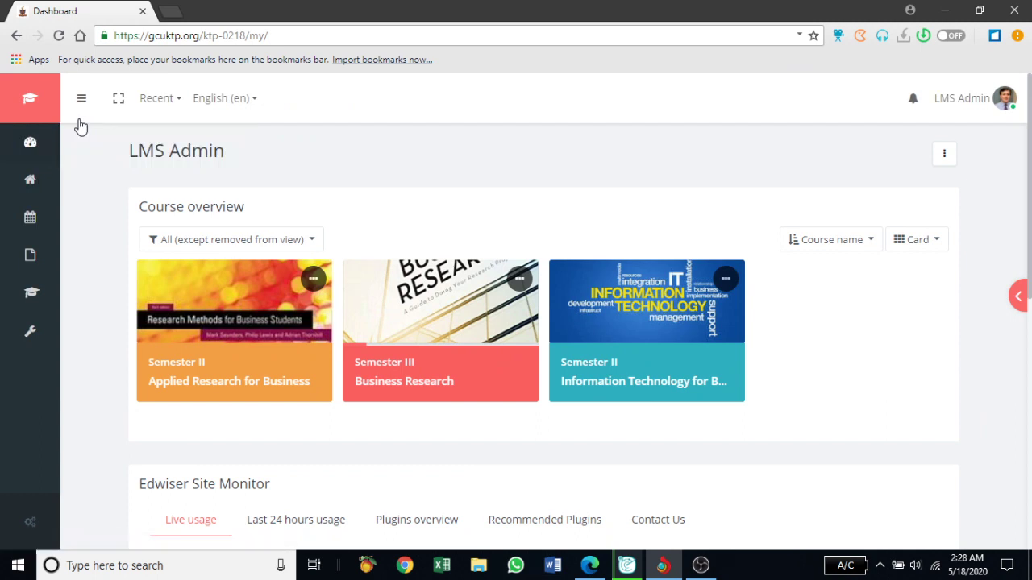
- Go fullscreen, check the recent courses and language lists, then exit fullscreen
click(119, 100)
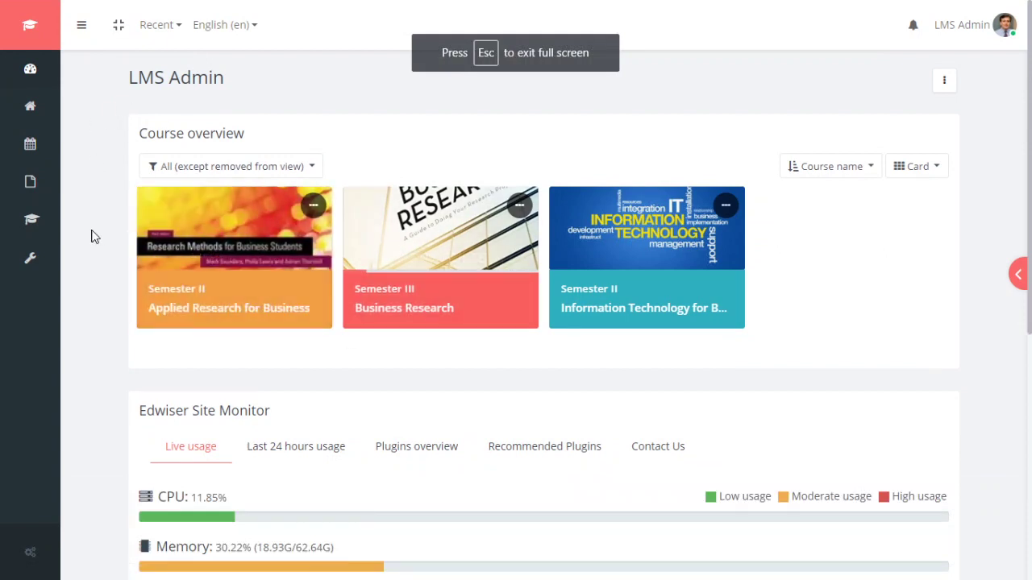
click(178, 27)
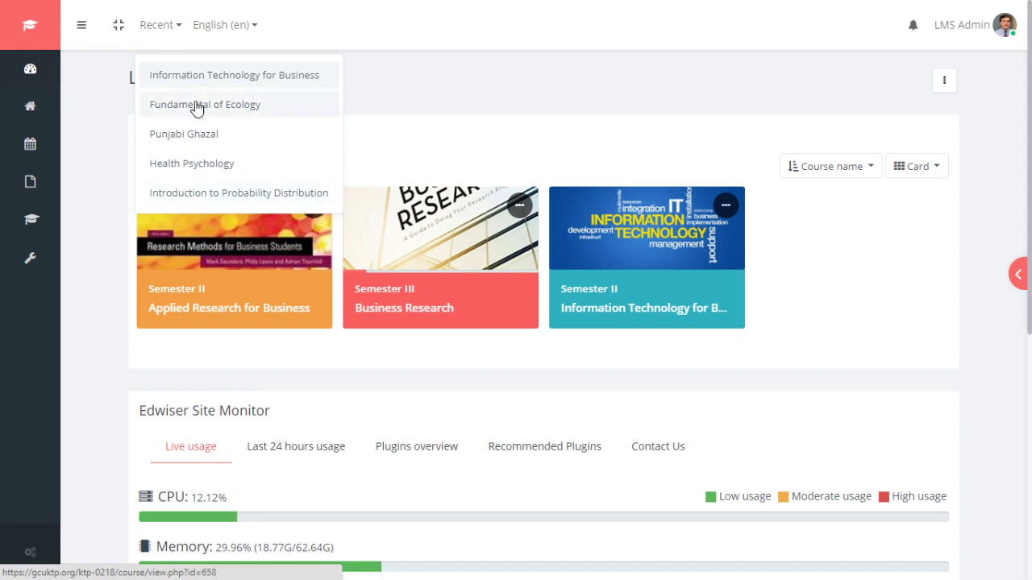
click(255, 30)
click(255, 30)
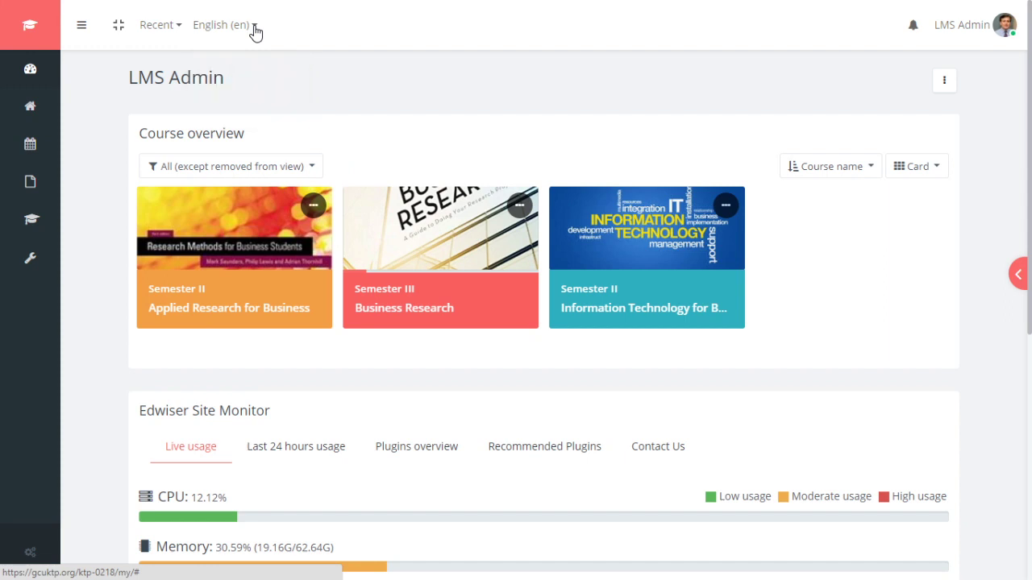
click(120, 30)
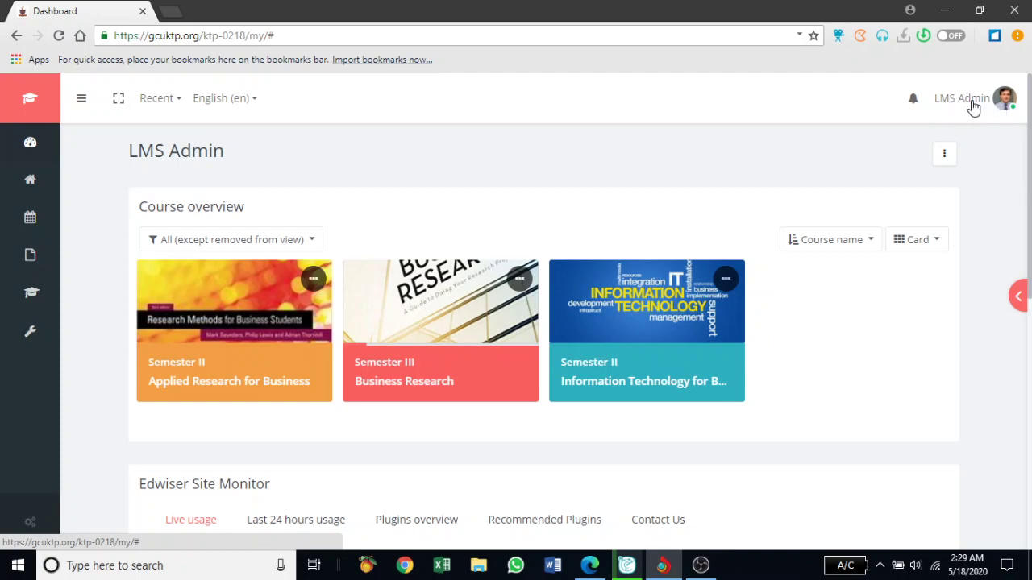
- Open the LMS Admin profile from the user menu and view its enrolled courses
click(973, 107)
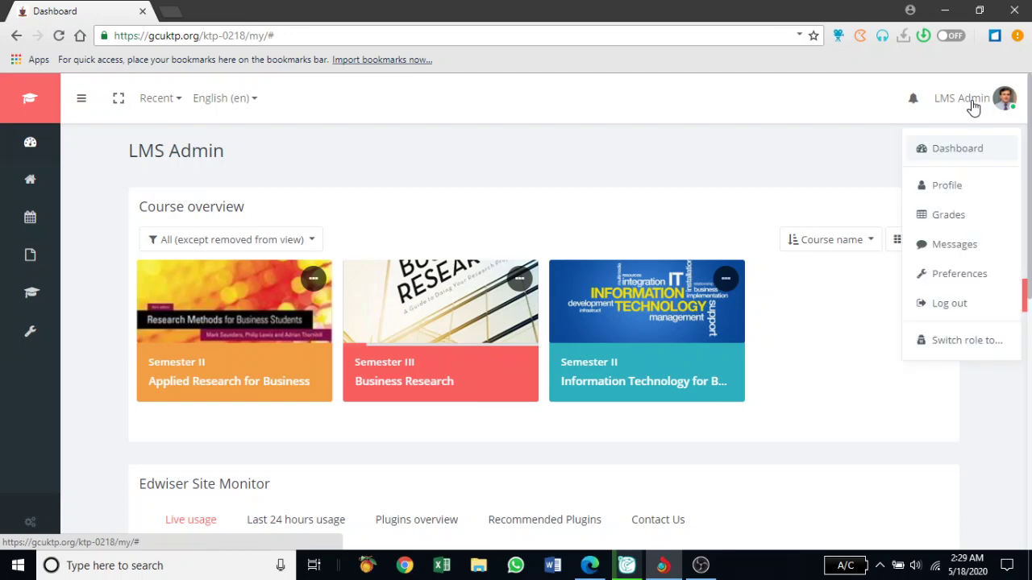
click(953, 193)
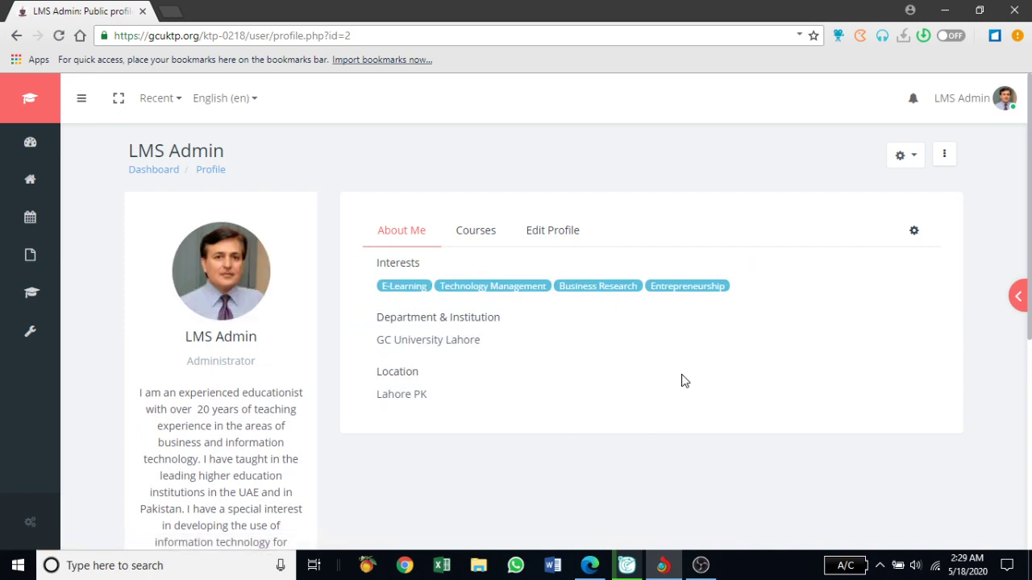
scroll(683, 376, down, 1)
scroll(685, 373, up, 1)
scroll(347, 299, down, 1)
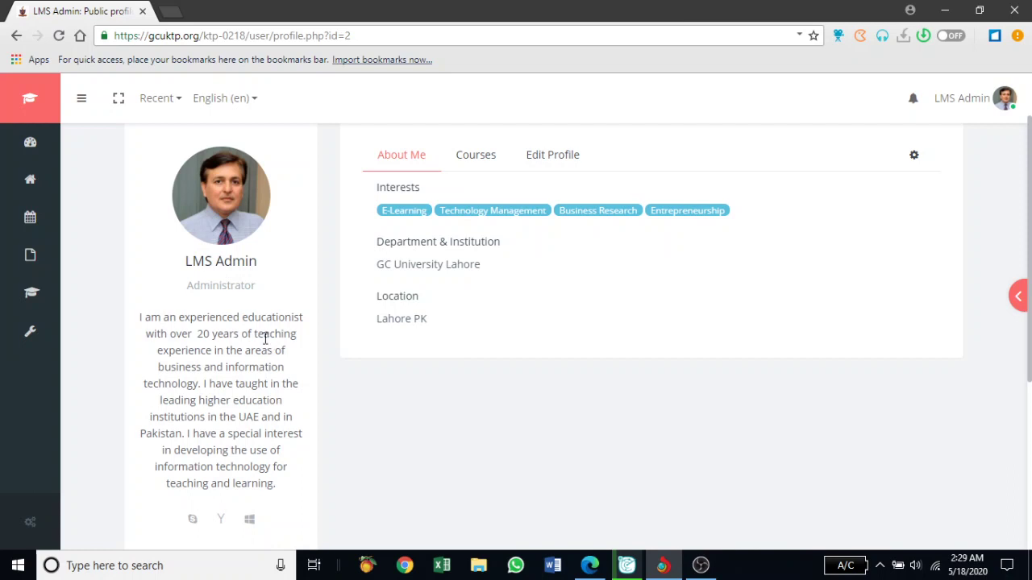
scroll(336, 391, up, 1)
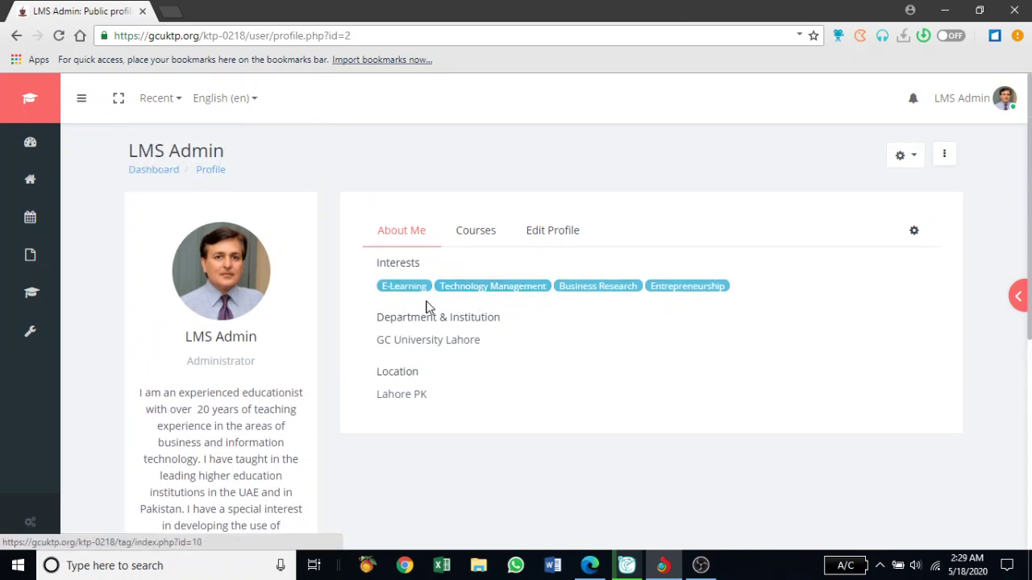
click(474, 233)
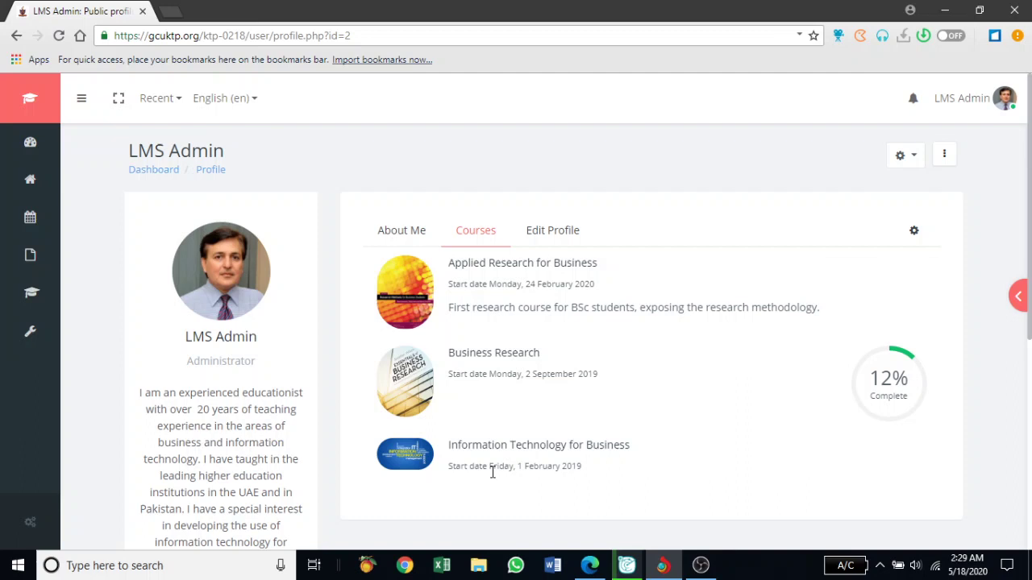
- Bring up the quick profile edit form and select the first name field
click(546, 235)
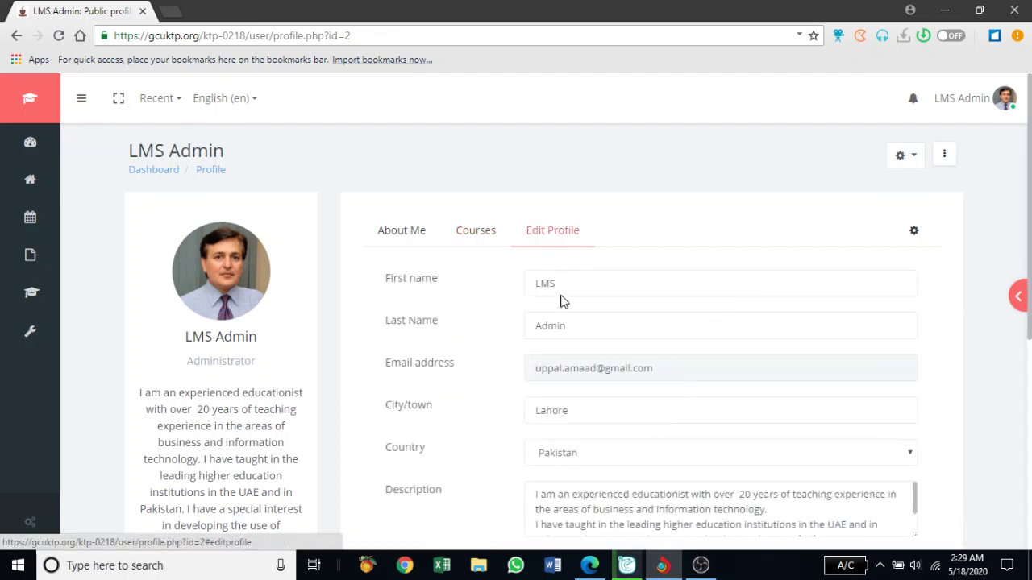
click(565, 283)
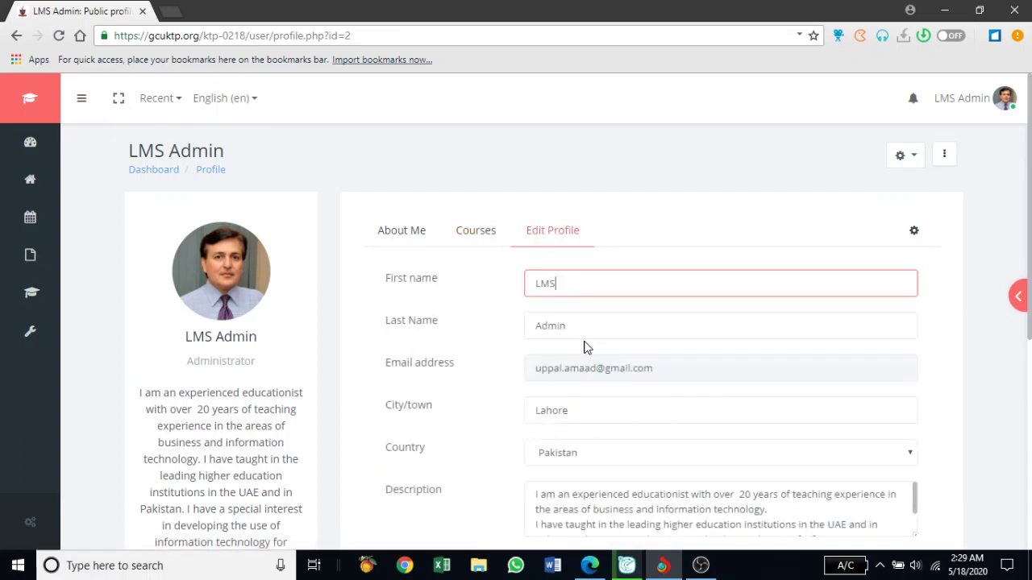
scroll(586, 347, down, 1)
scroll(574, 425, up, 1)
- Switch to the profile details view and open the full Edit profile page
click(915, 236)
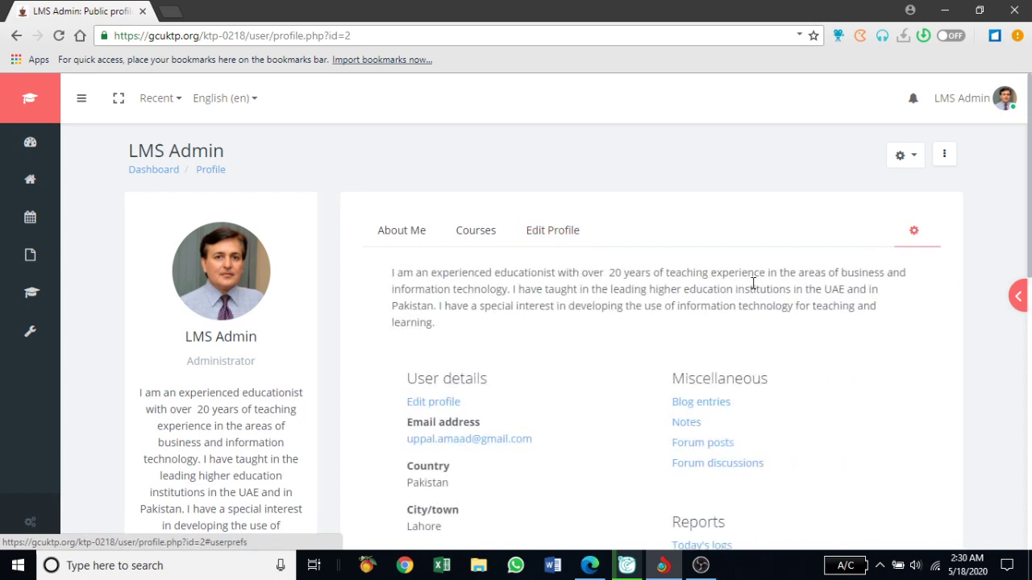
scroll(585, 377, down, 1)
scroll(585, 377, down, 1)
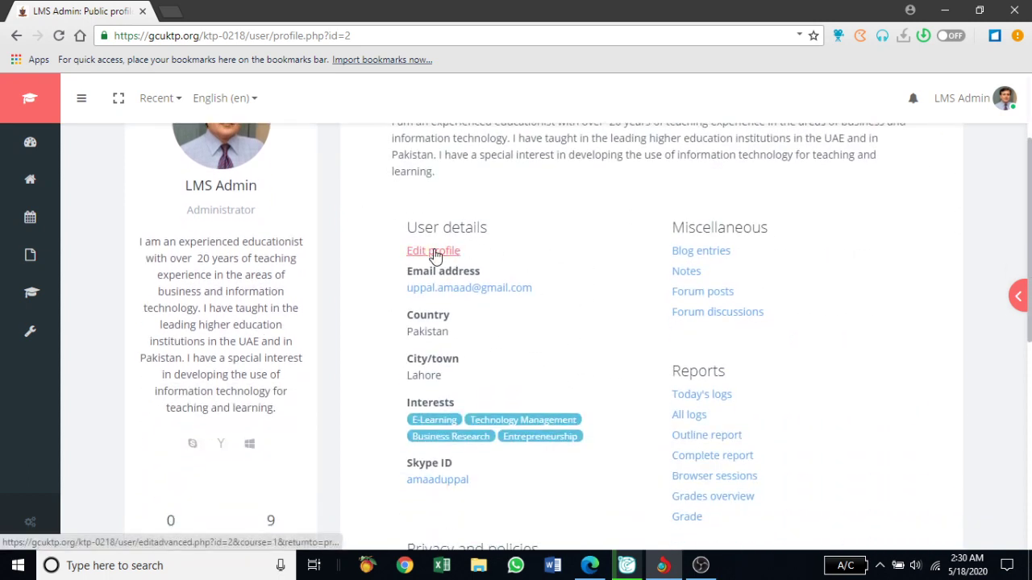
click(434, 254)
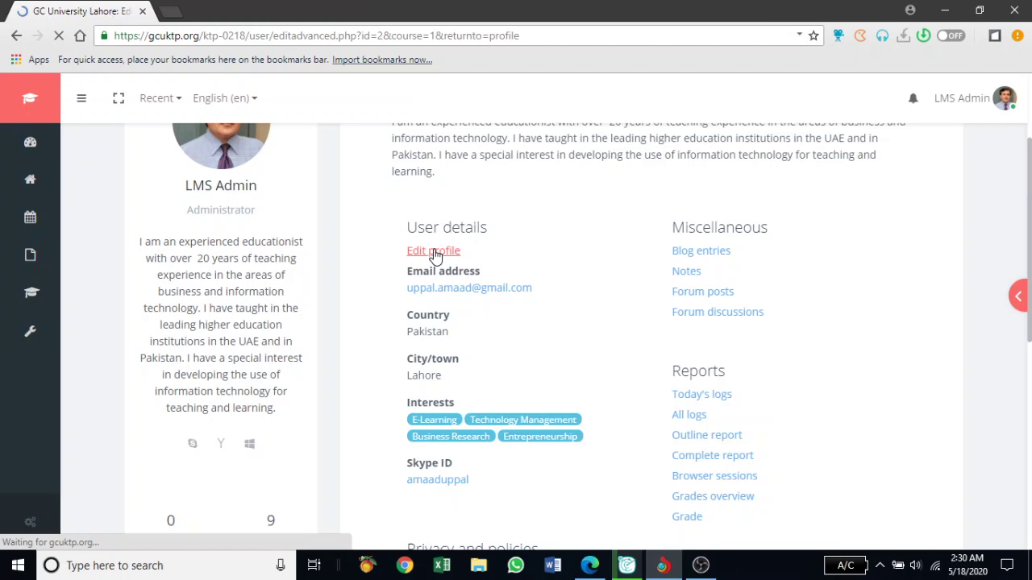
scroll(435, 257, down, 2)
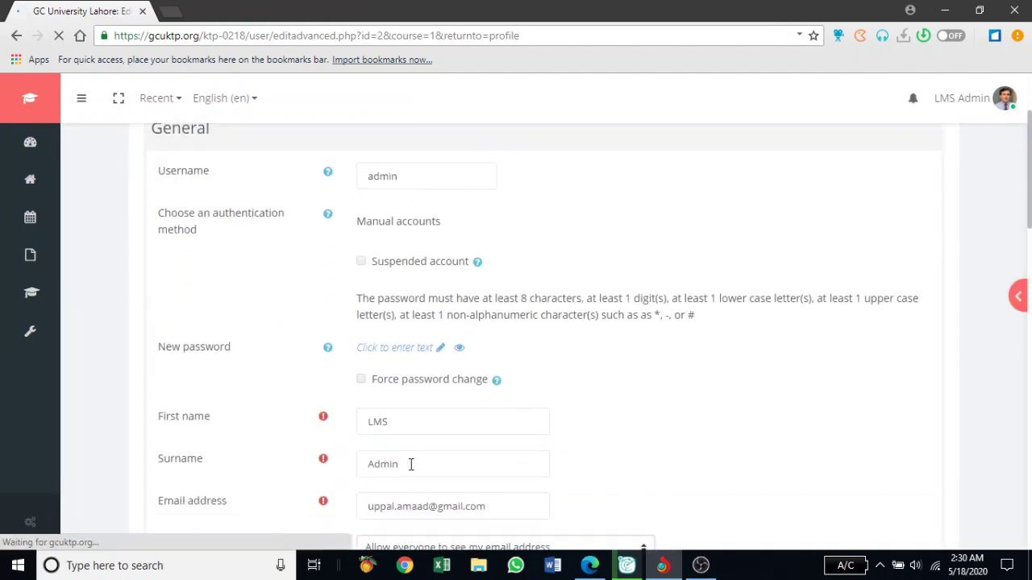
- Step through the username, first name, surname and email address fields
click(414, 176)
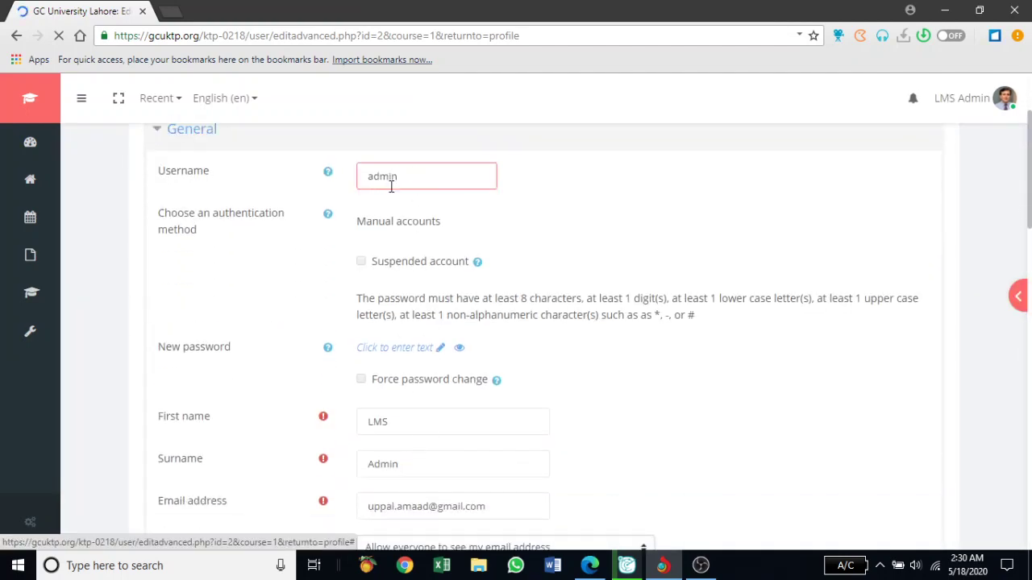
scroll(411, 223, down, 2)
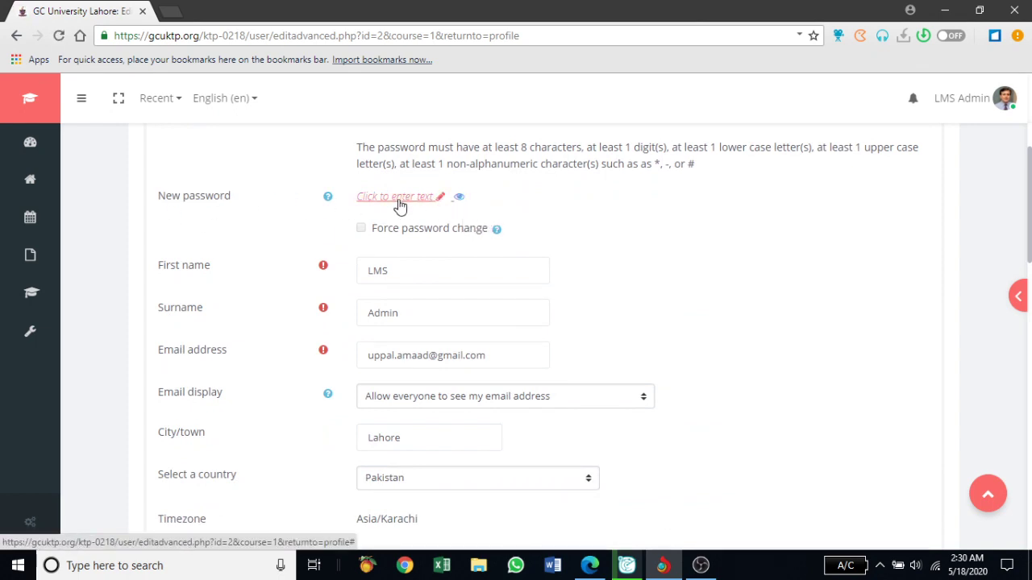
click(424, 270)
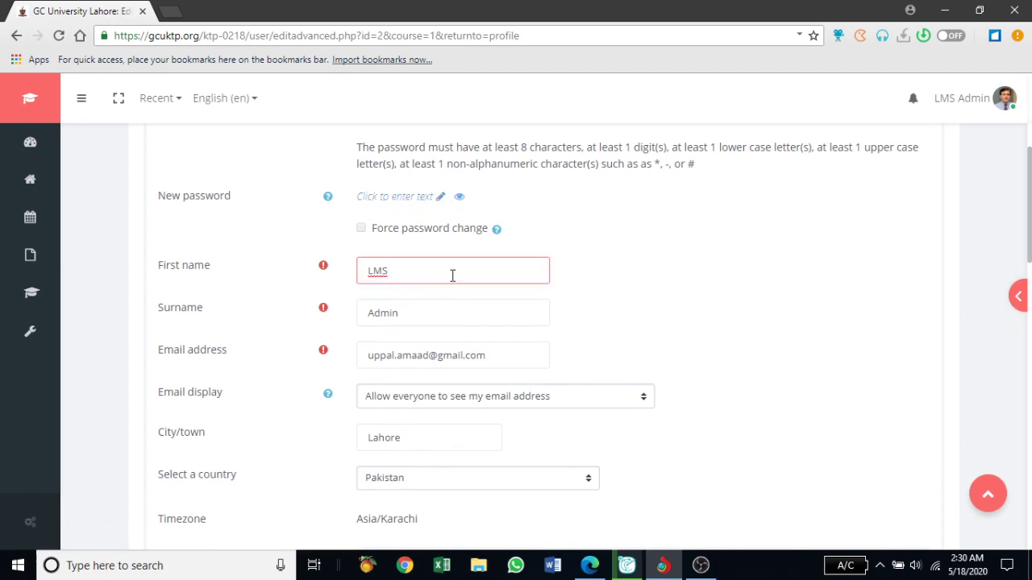
click(437, 305)
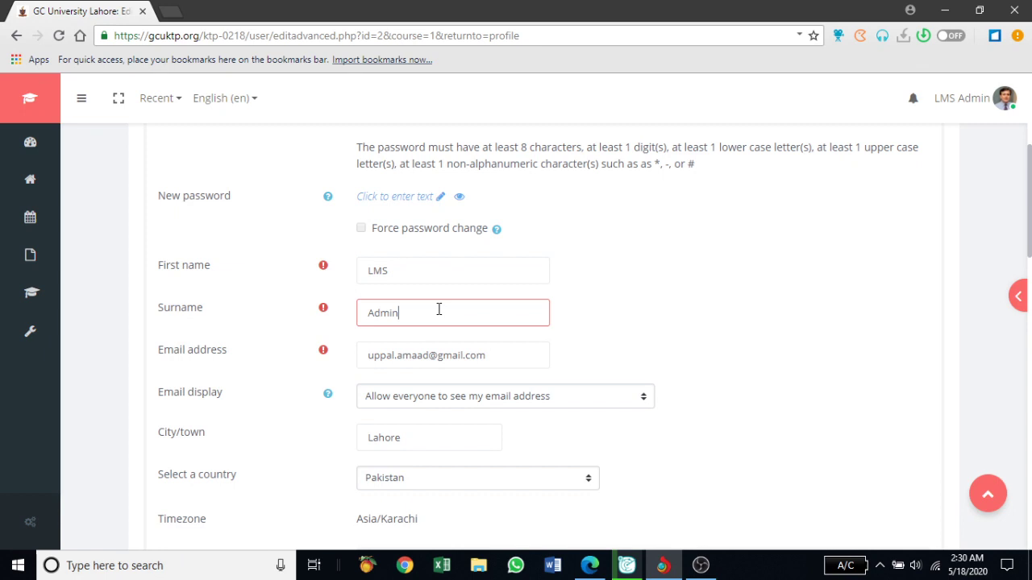
click(503, 357)
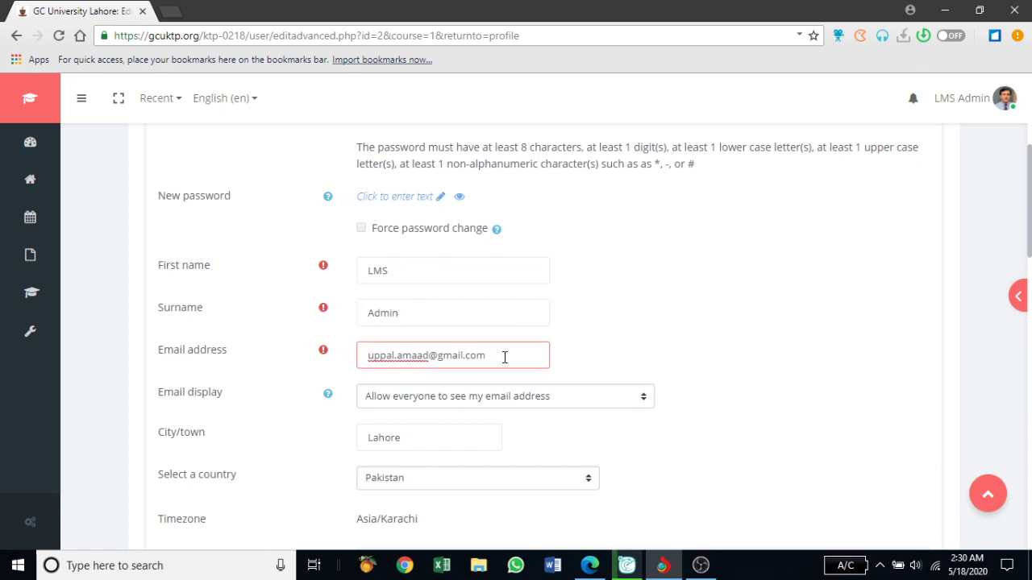
scroll(563, 372, down, 1)
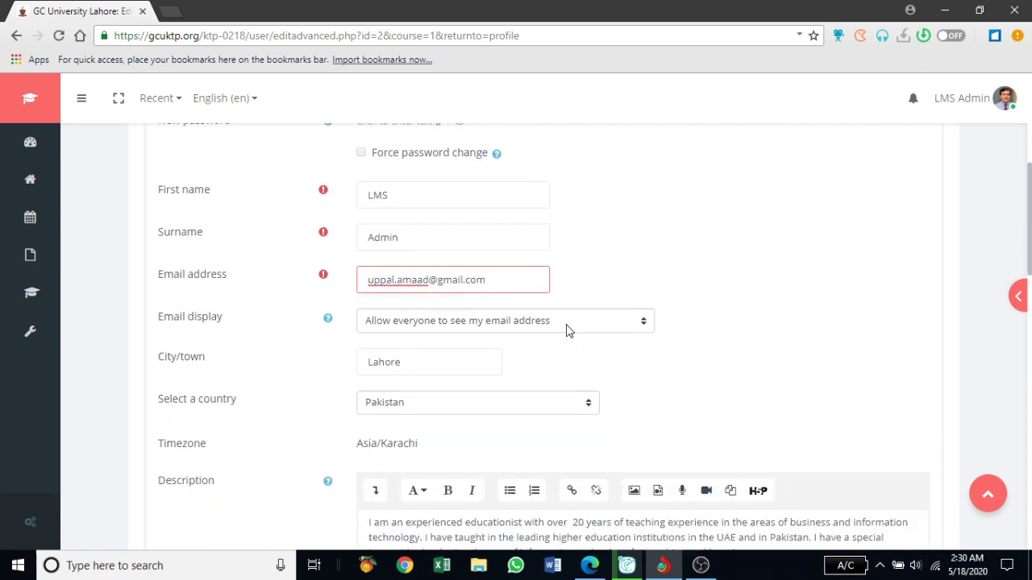
click(578, 323)
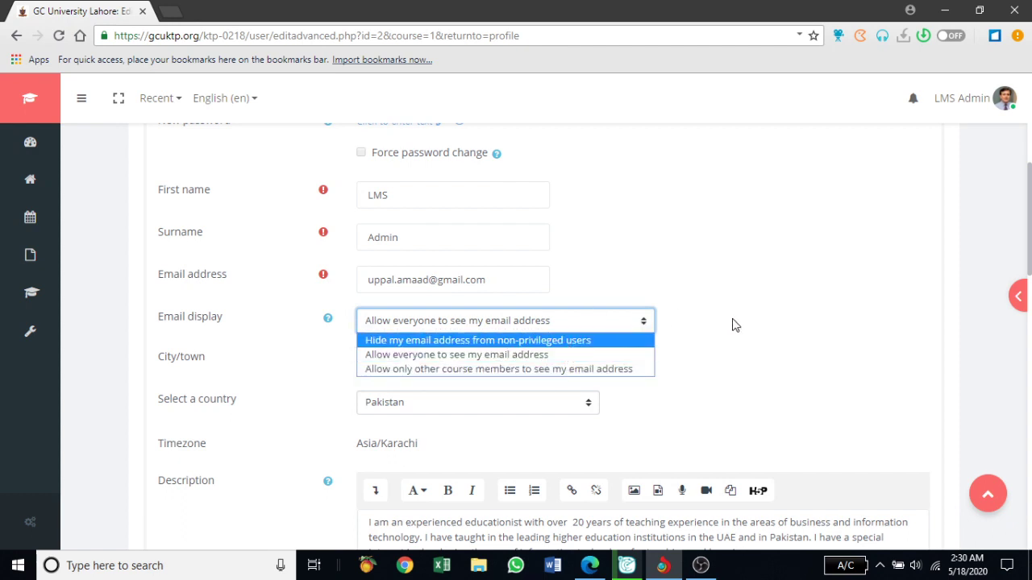
click(538, 356)
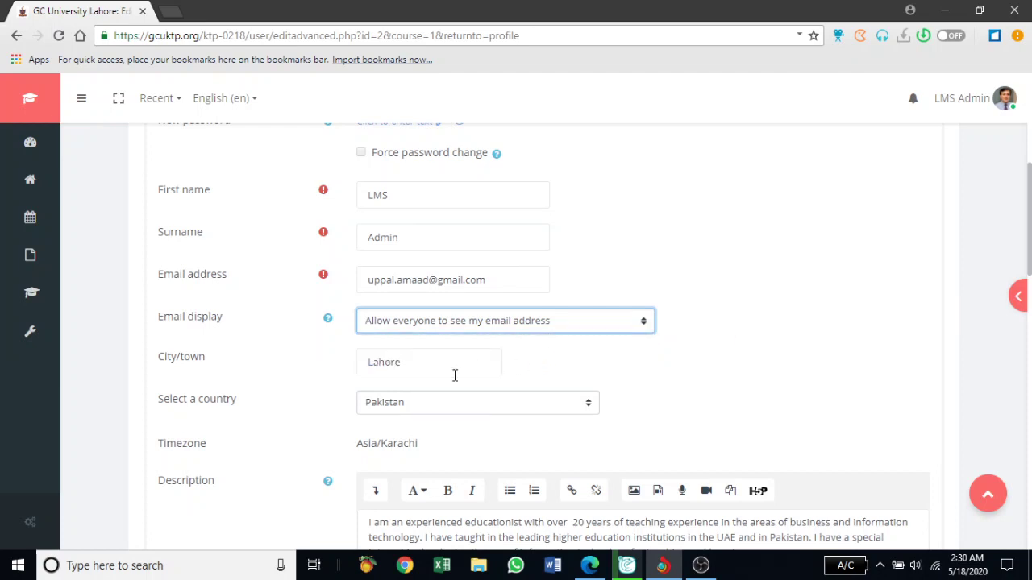
click(411, 365)
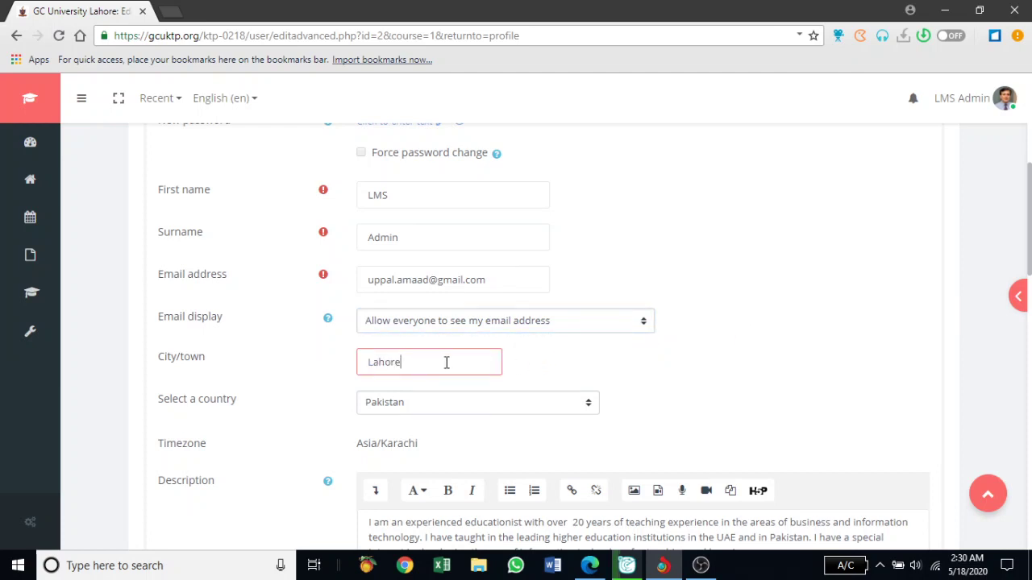
scroll(435, 337, down, 1)
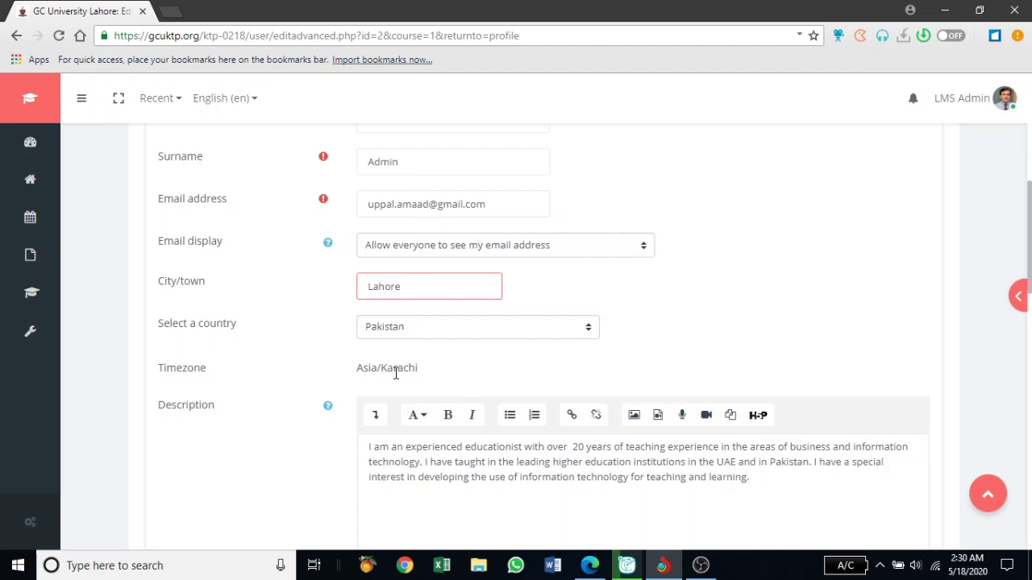
scroll(483, 373, down, 2)
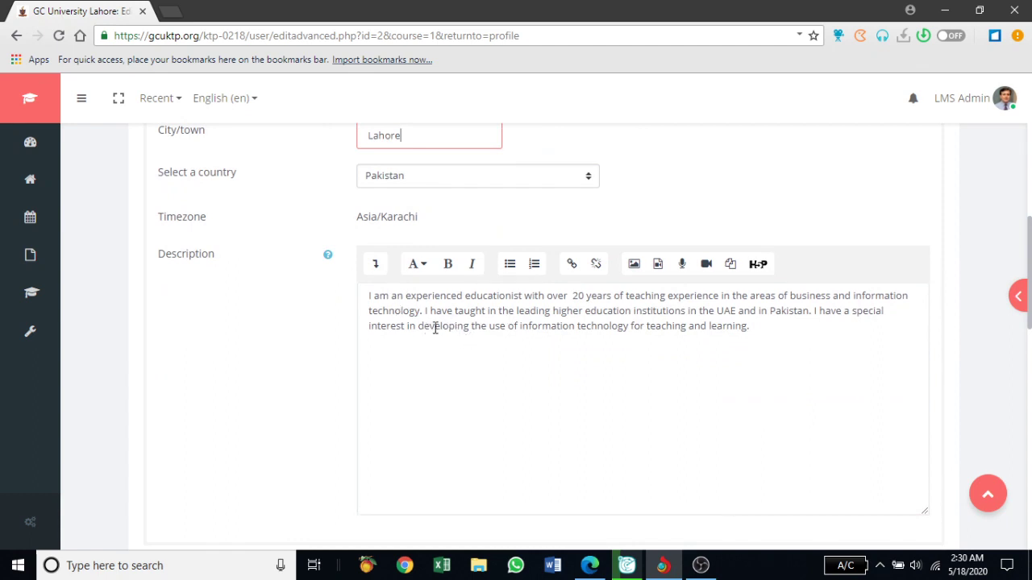
- Select the description text, then scroll down to the User picture section's current photo
click(371, 295)
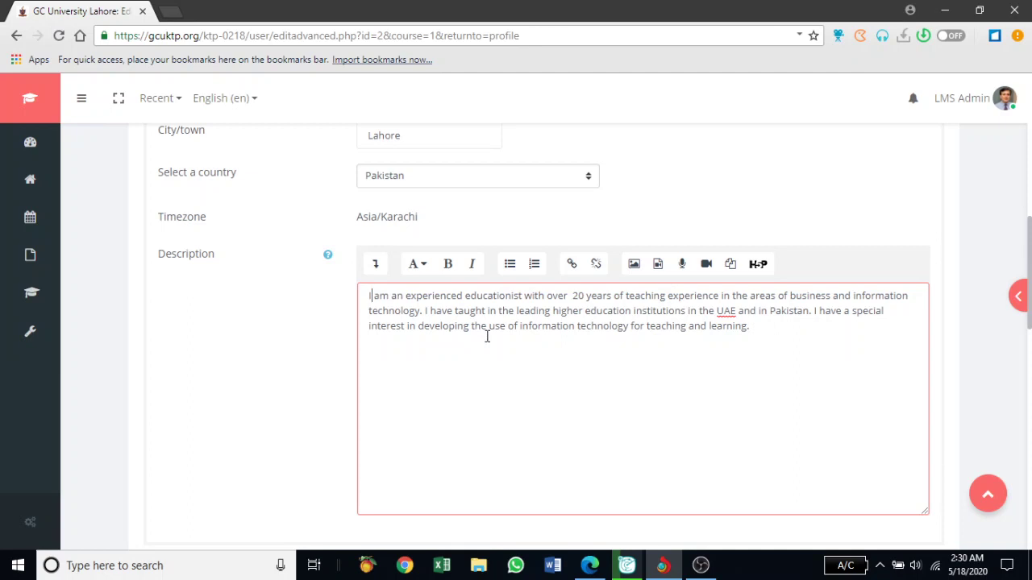
scroll(503, 326, down, 5)
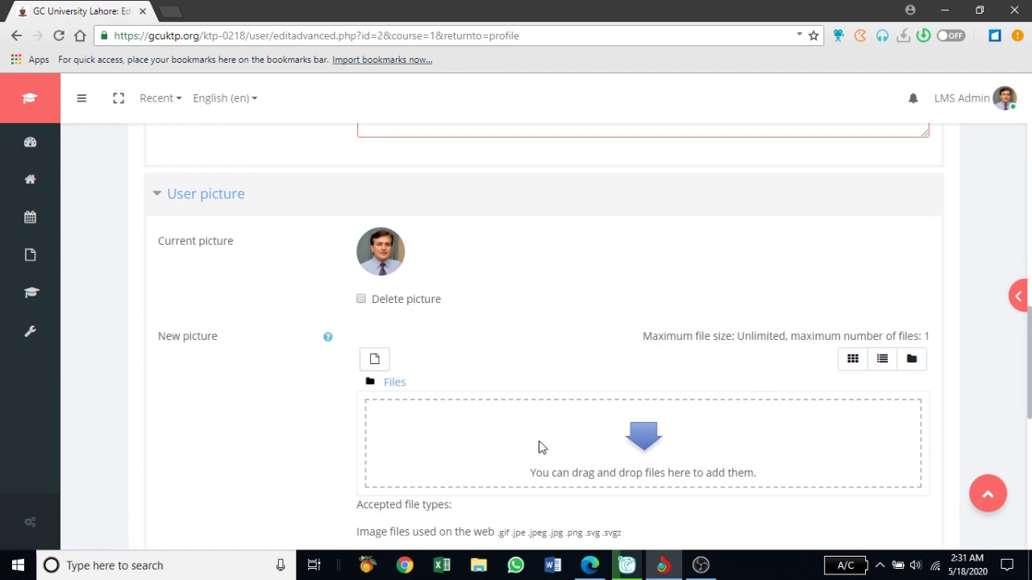
- Check the Picture description field, then expand and collapse the Additional names section
scroll(568, 442, down, 2)
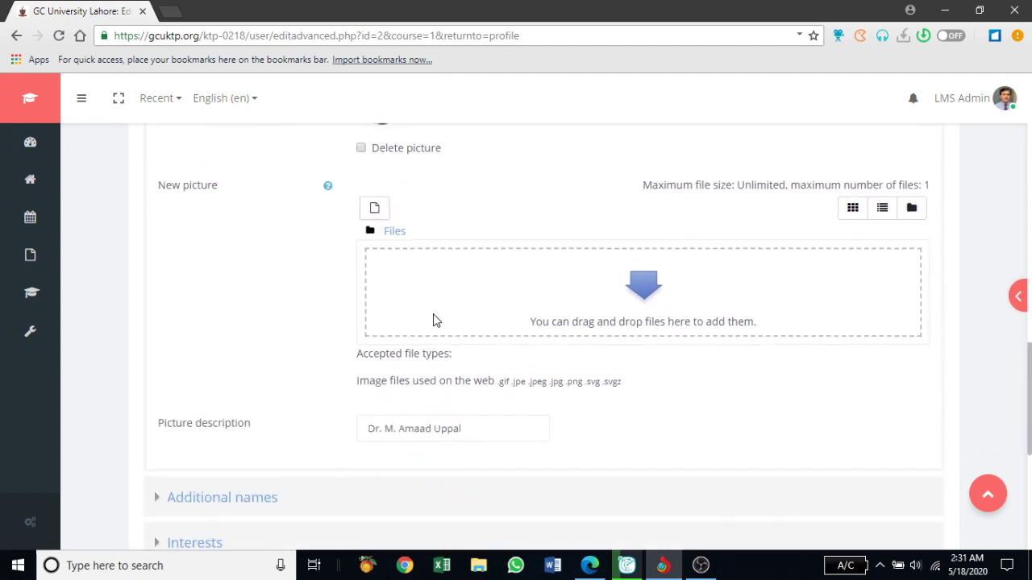
scroll(456, 322, down, 2)
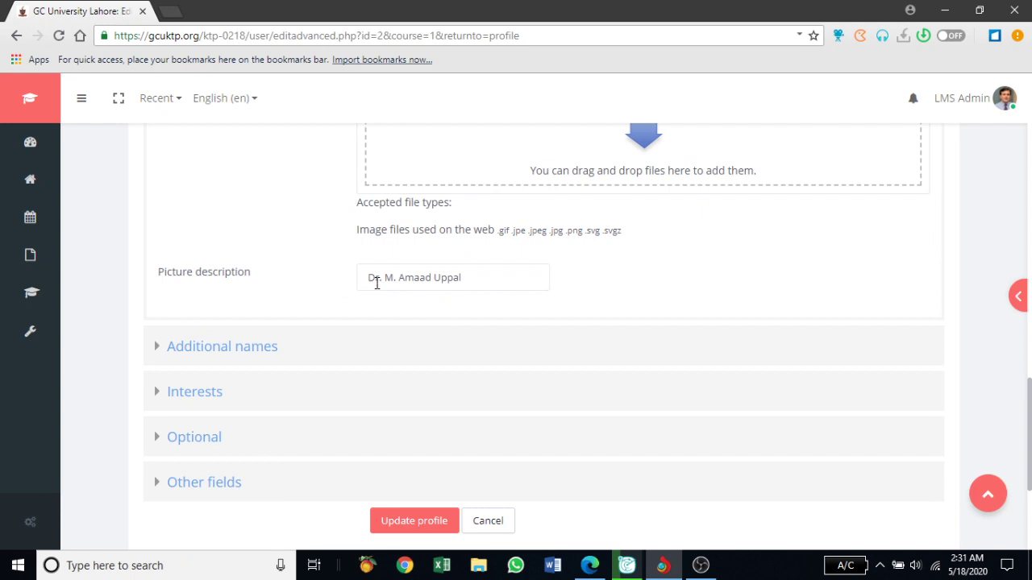
click(376, 282)
click(476, 281)
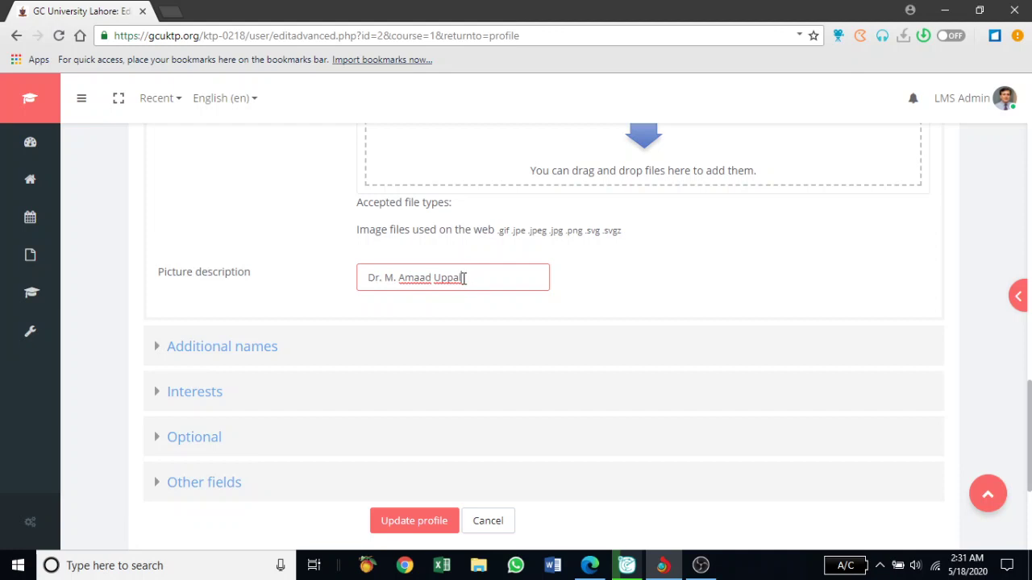
scroll(228, 323, down, 1)
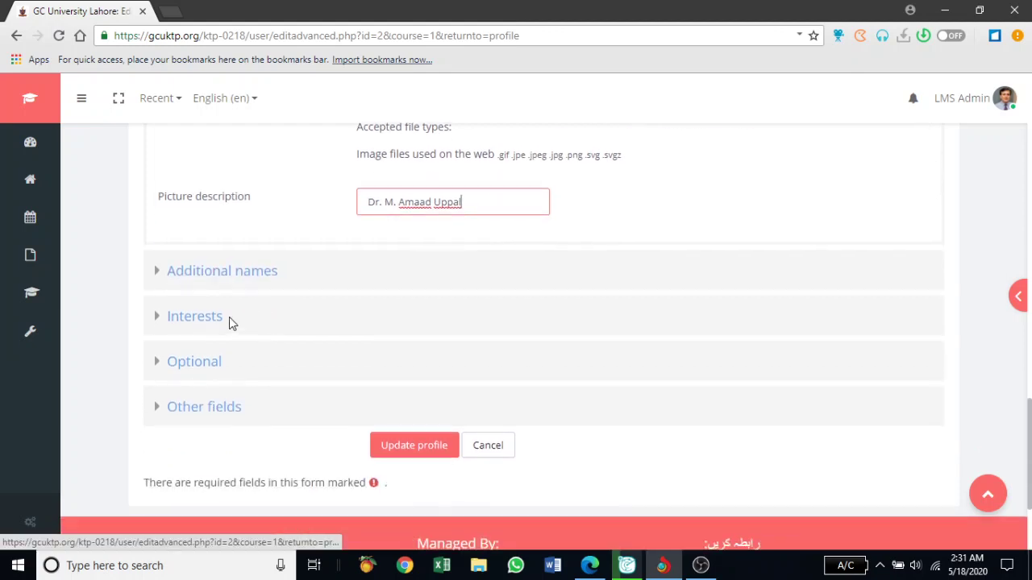
click(157, 274)
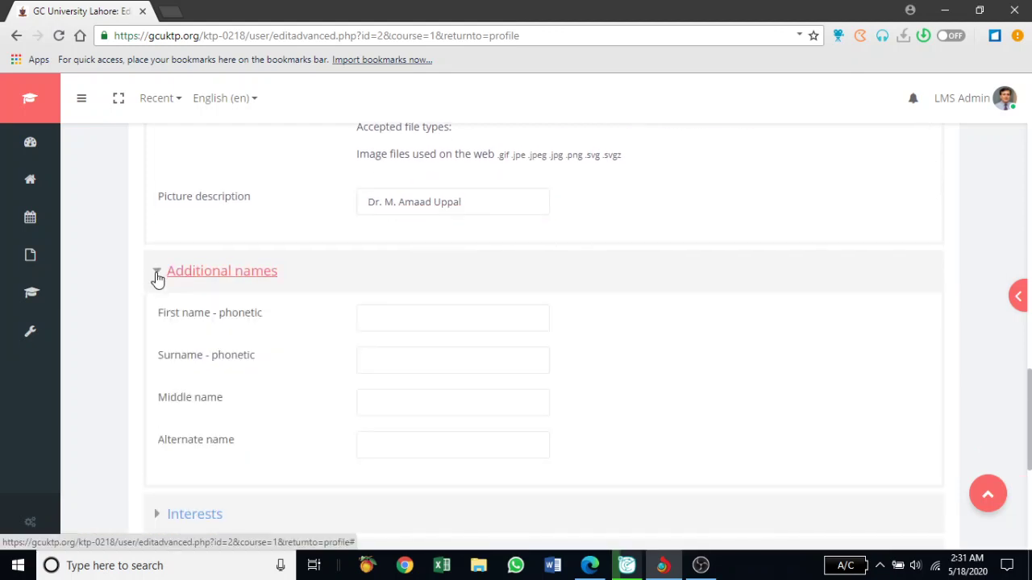
click(158, 274)
scroll(269, 275, down, 1)
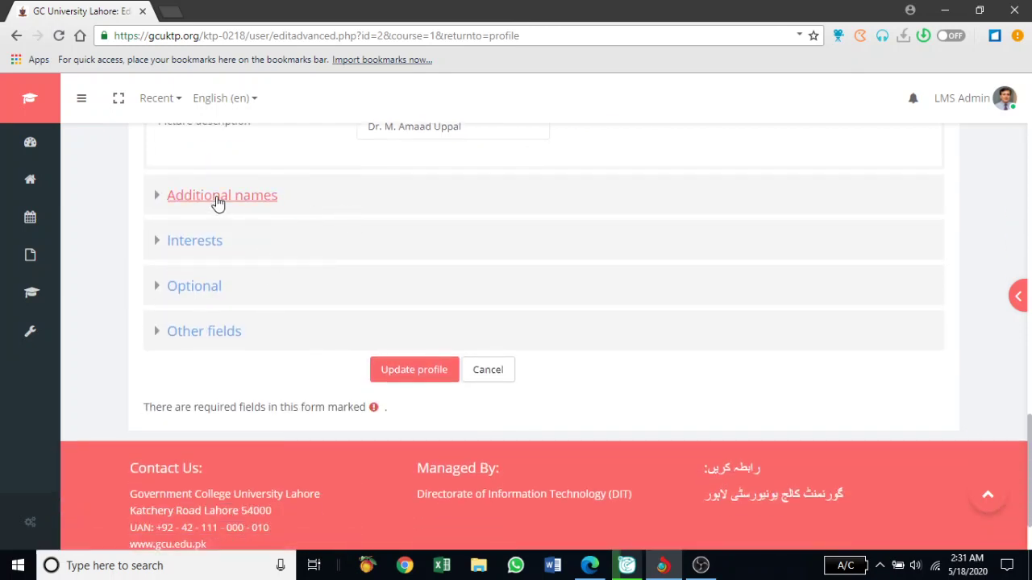
- Expand Interests and enter 'Marketing' as a new tag beside the existing four
click(157, 245)
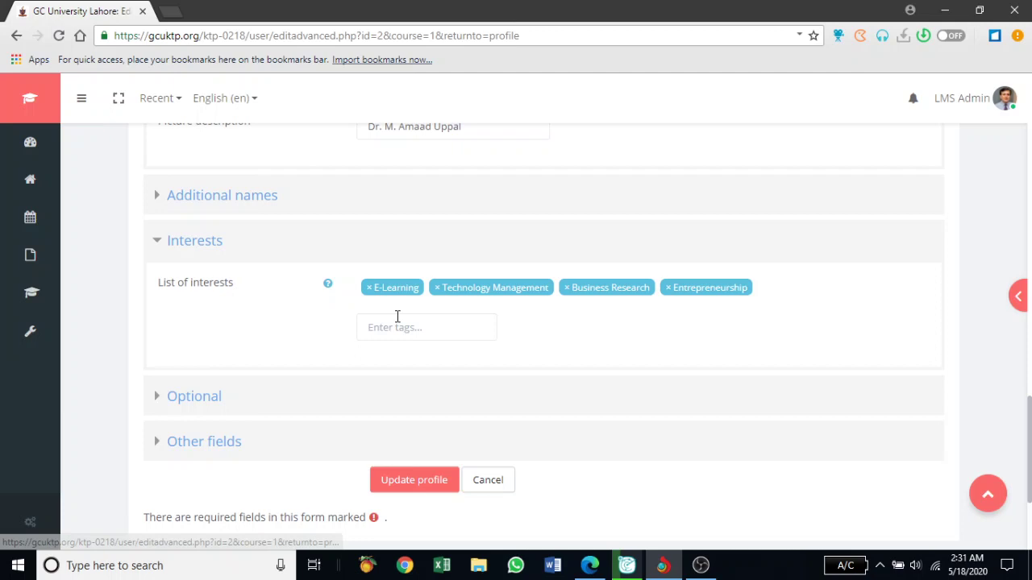
click(439, 321)
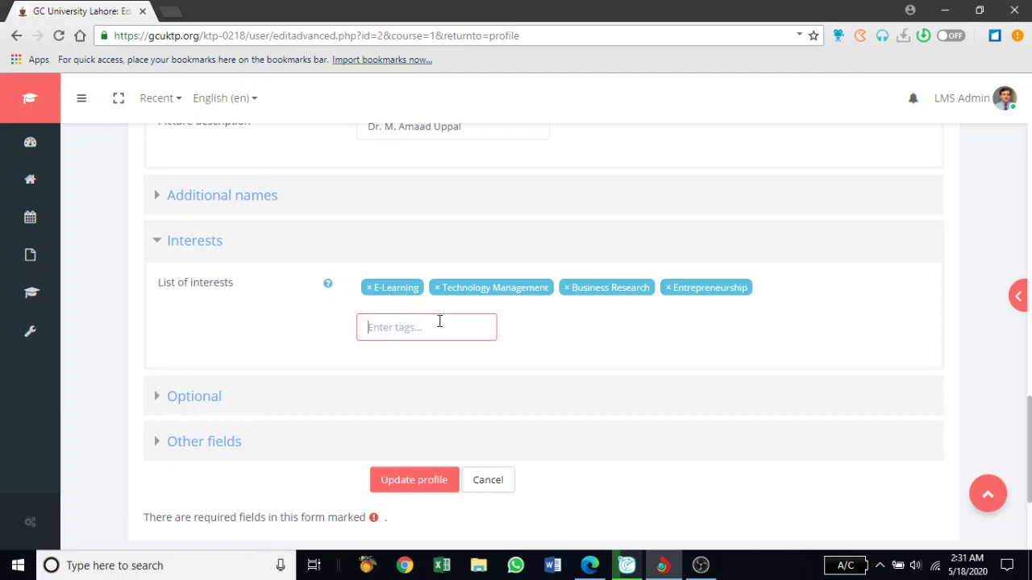
text(Marketing)
key(Return)
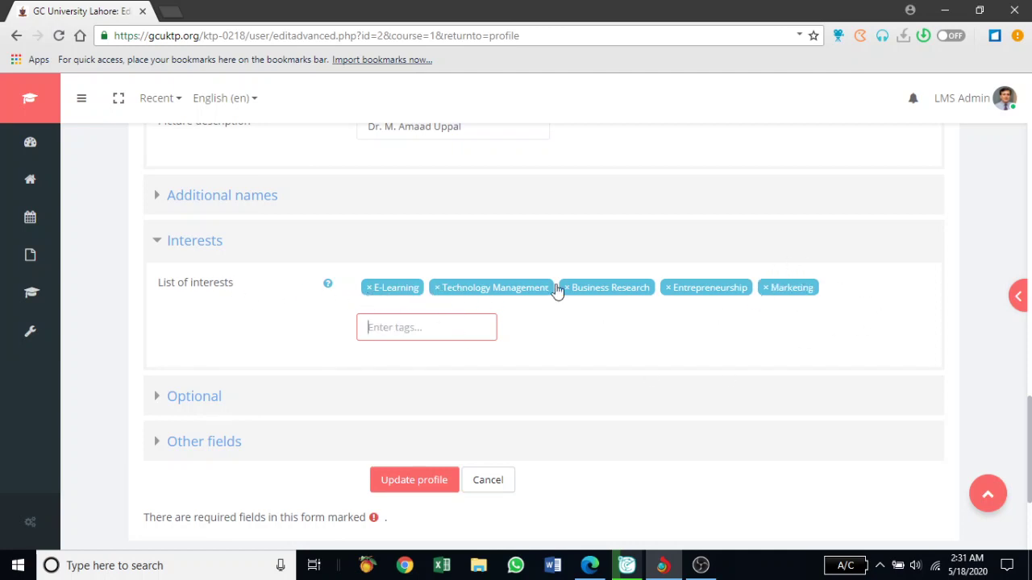
scroll(274, 323, down, 2)
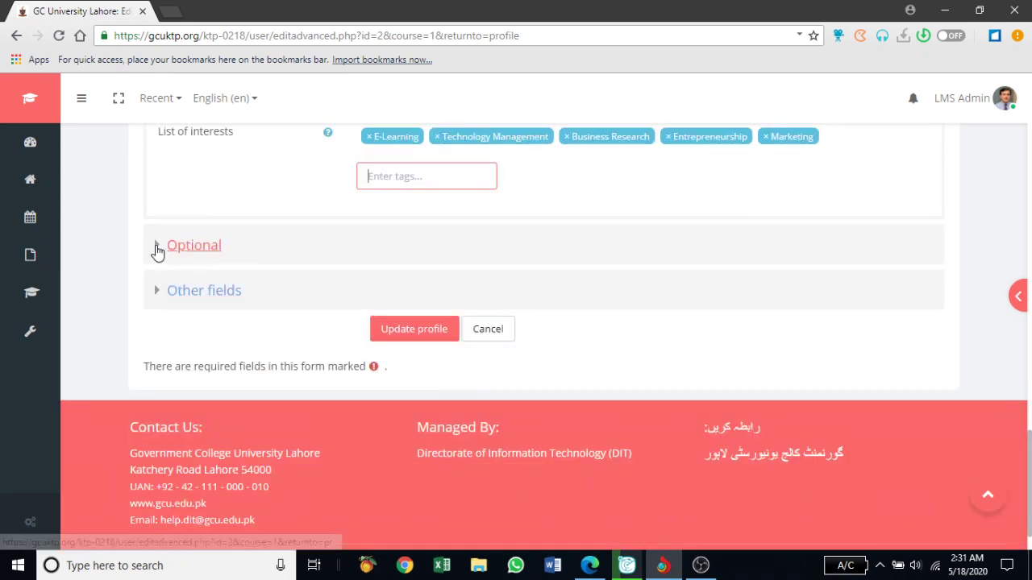
- Expand the Optional section, look at the Web page and ICQ fields, then collapse it
click(158, 252)
scroll(274, 298, down, 1)
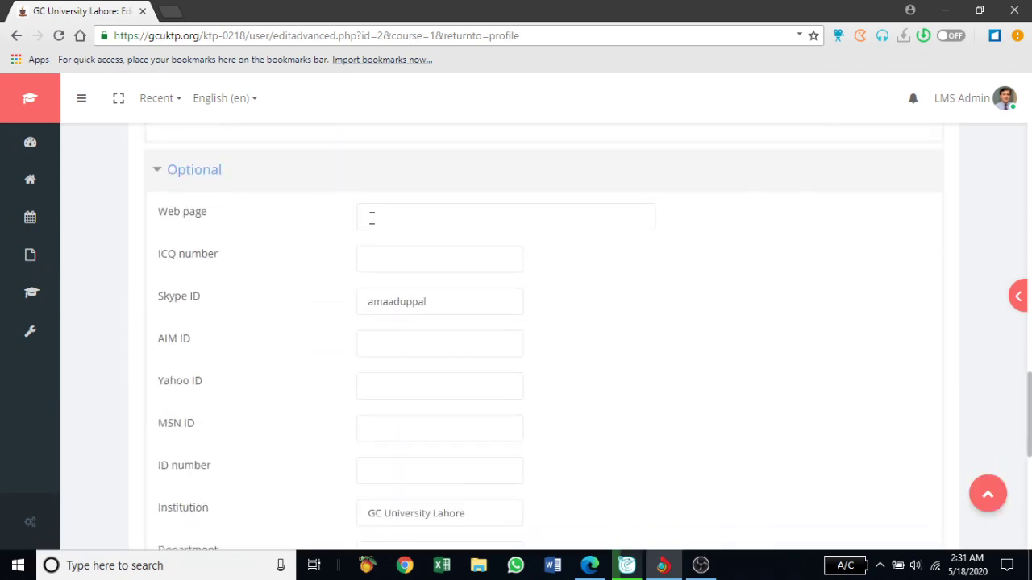
click(372, 218)
click(376, 261)
scroll(391, 350, down, 2)
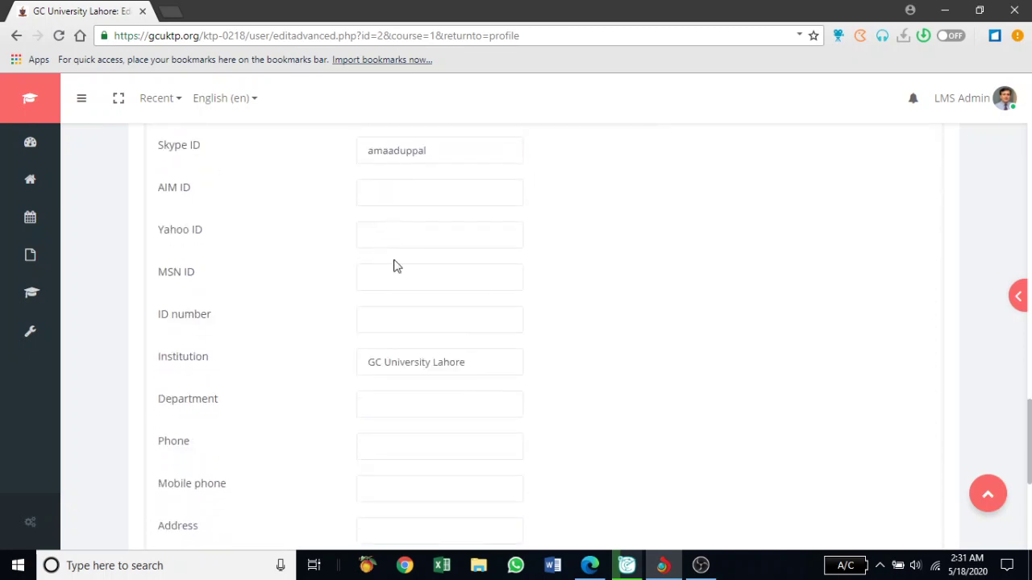
scroll(403, 370, down, 1)
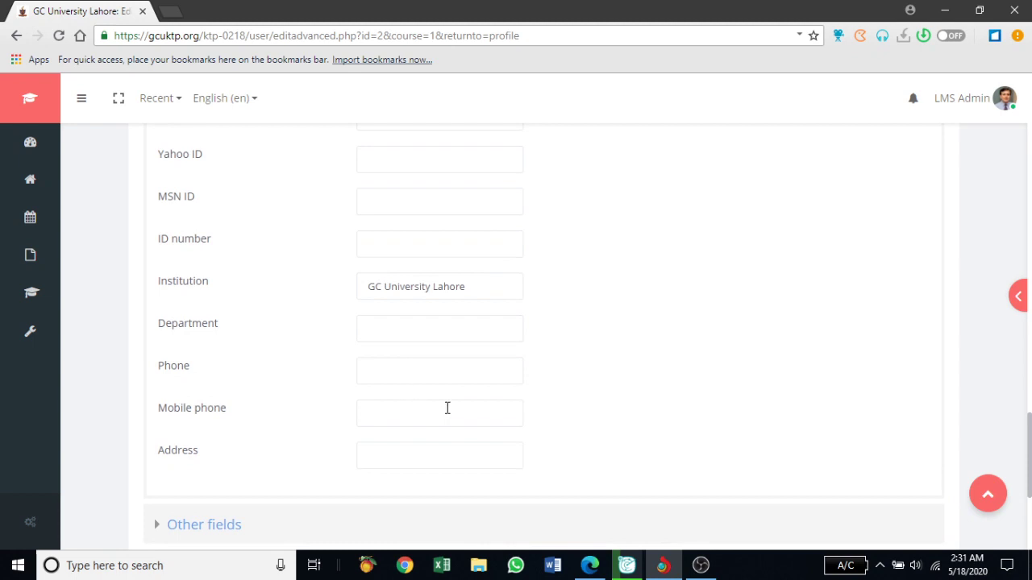
scroll(449, 383, down, 1)
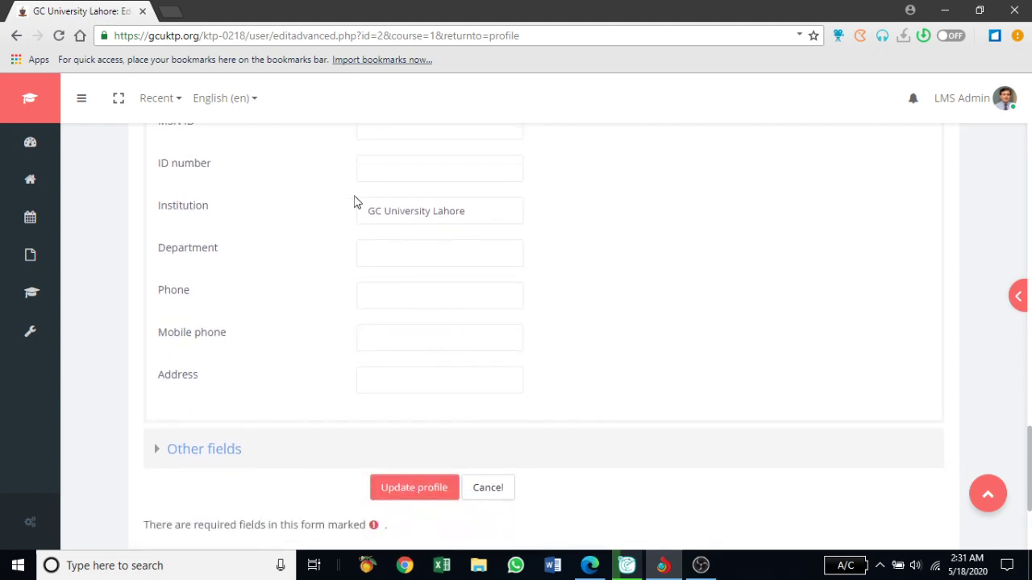
scroll(331, 314, up, 3)
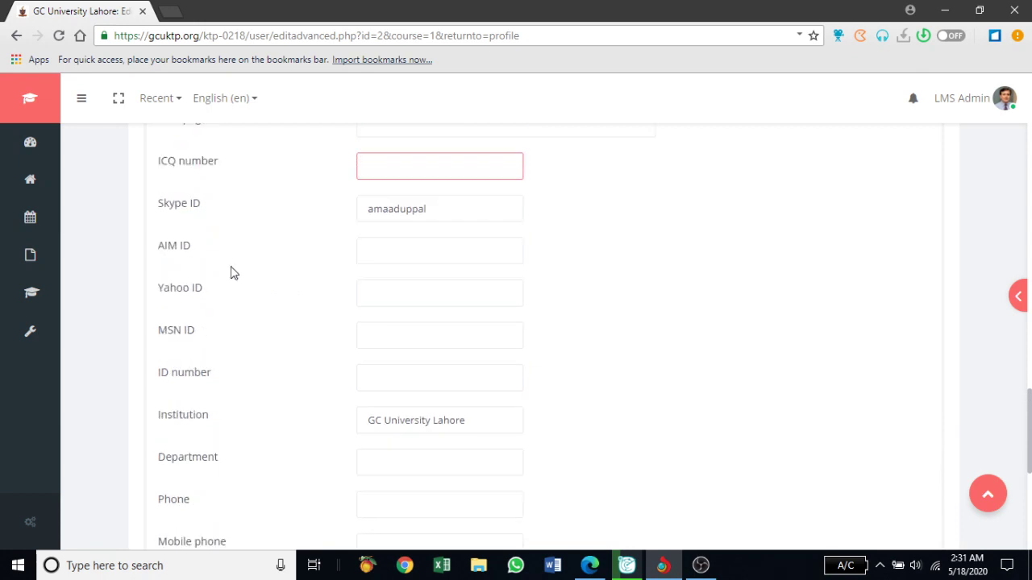
scroll(265, 253, up, 2)
click(161, 250)
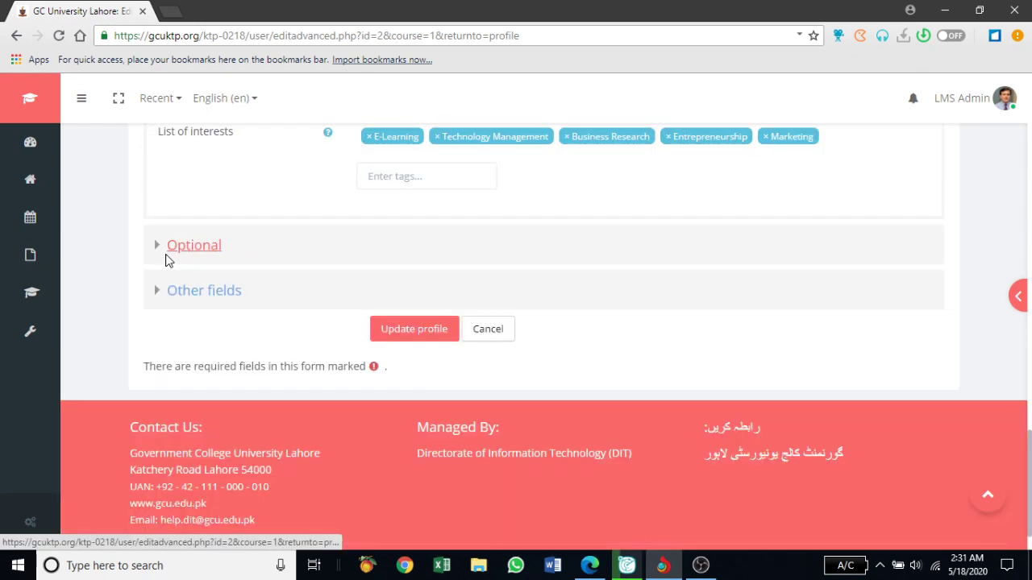
- Cancel the edit form without saving and open the LMS Admin account menu
scroll(307, 303, down, 1)
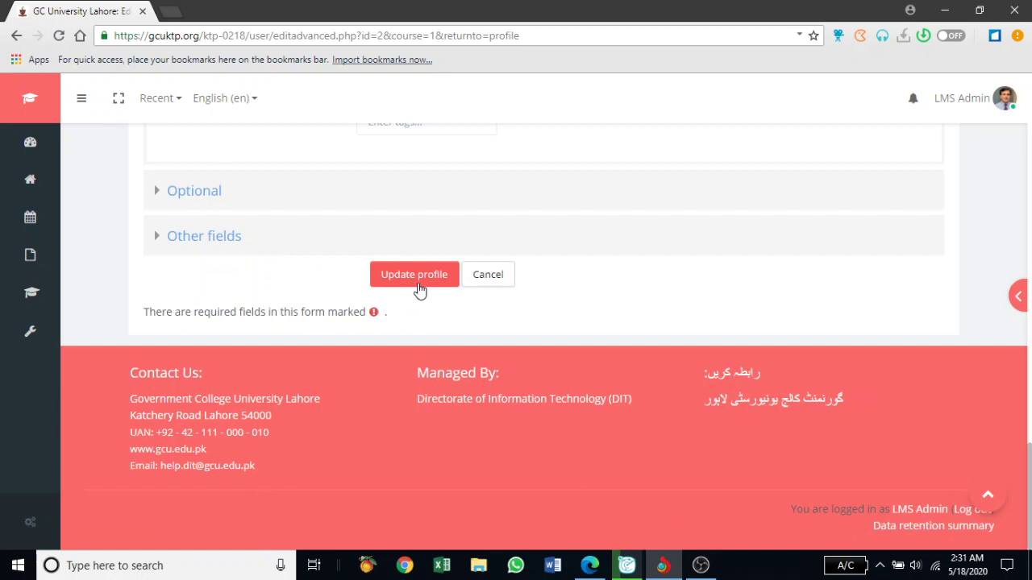
click(491, 281)
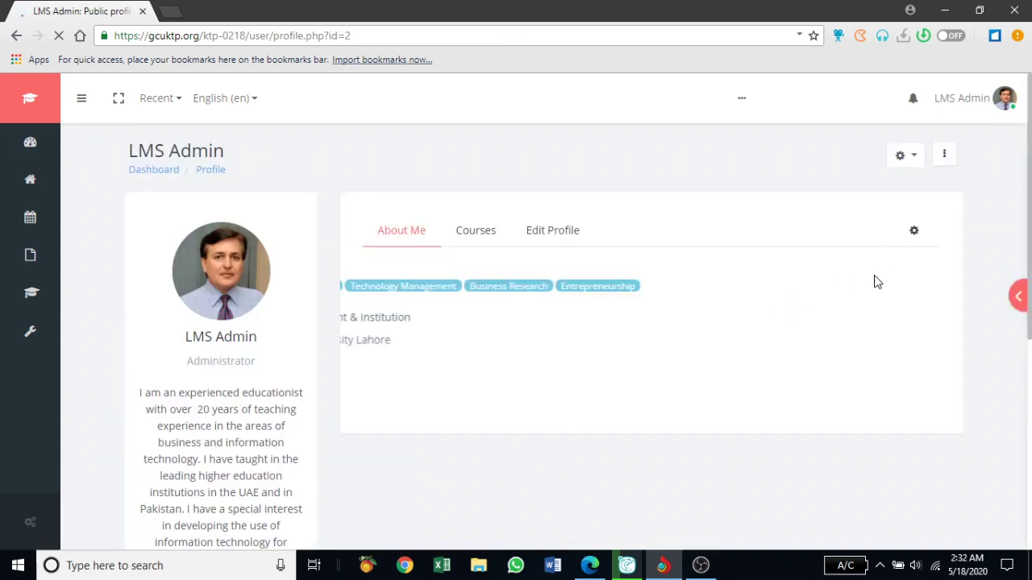
click(974, 109)
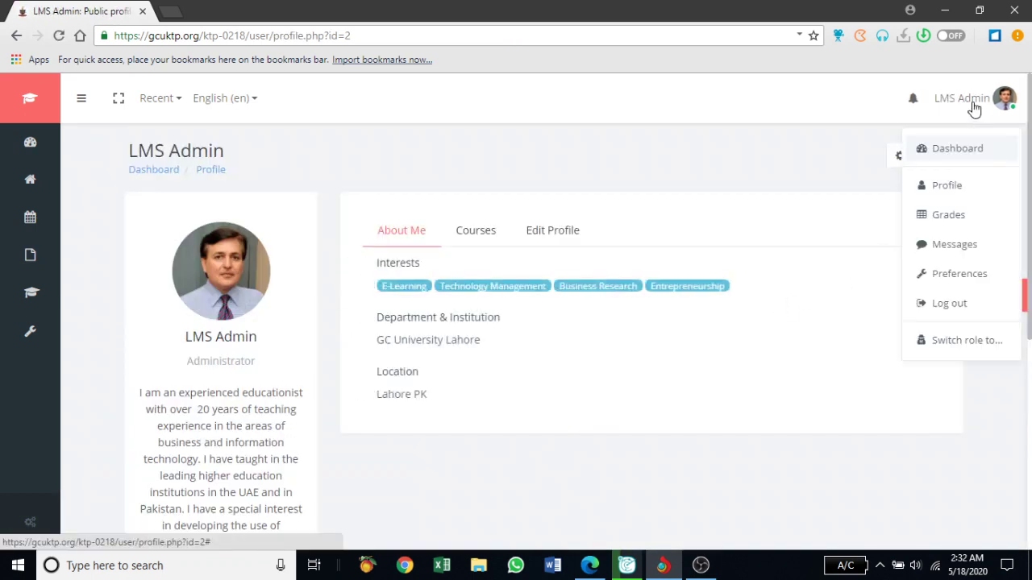
- Open the Dashboard, scroll through its course cards and site monitor bars, then return to OBS Studio
click(964, 155)
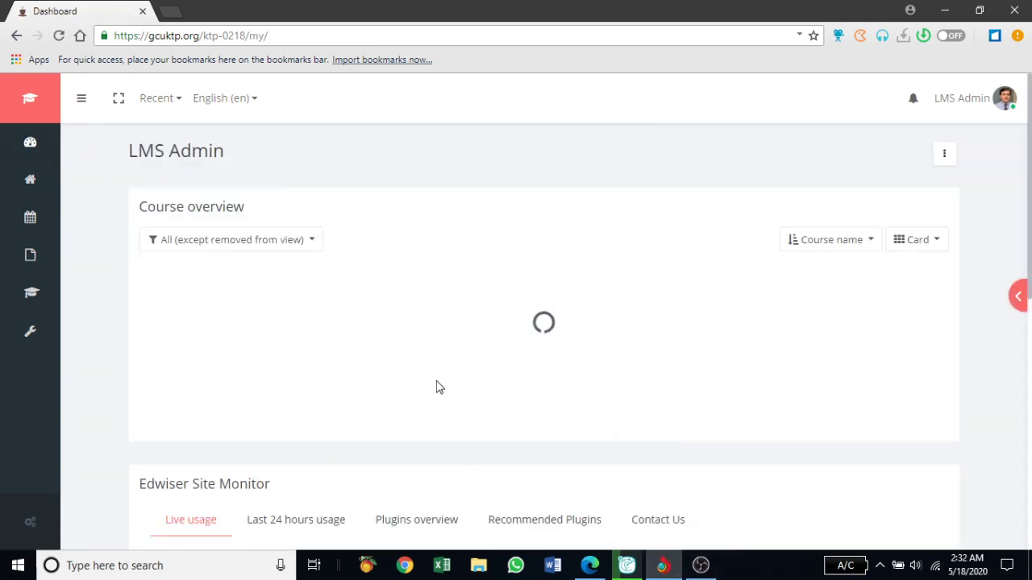
scroll(631, 382, down, 2)
scroll(645, 404, down, 1)
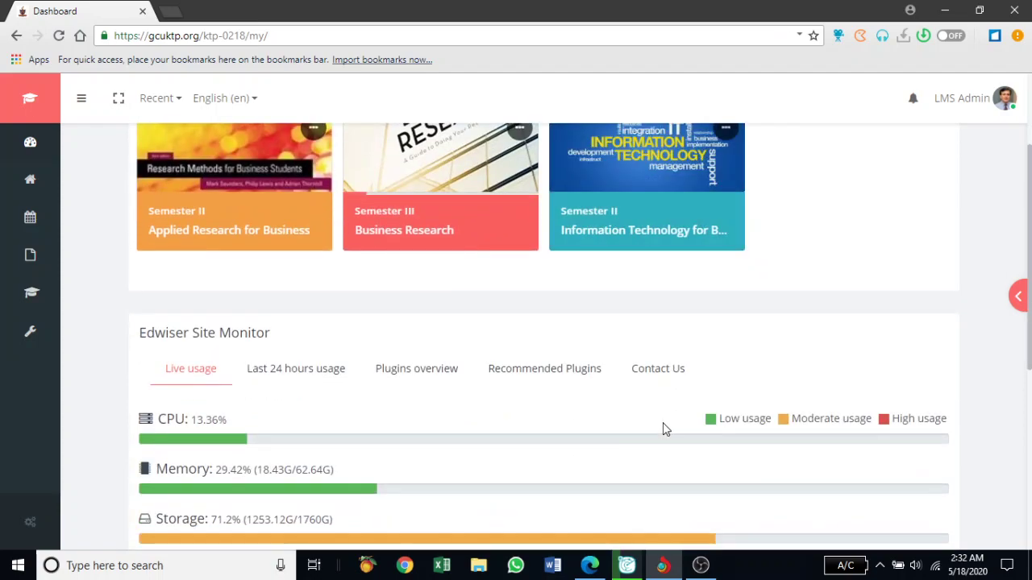
scroll(665, 431, up, 3)
click(701, 565)
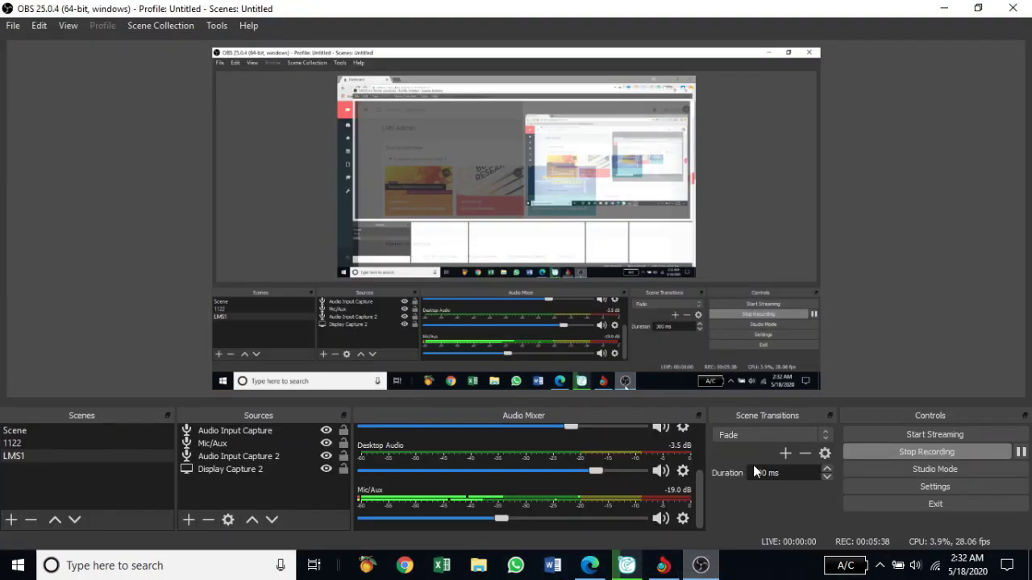